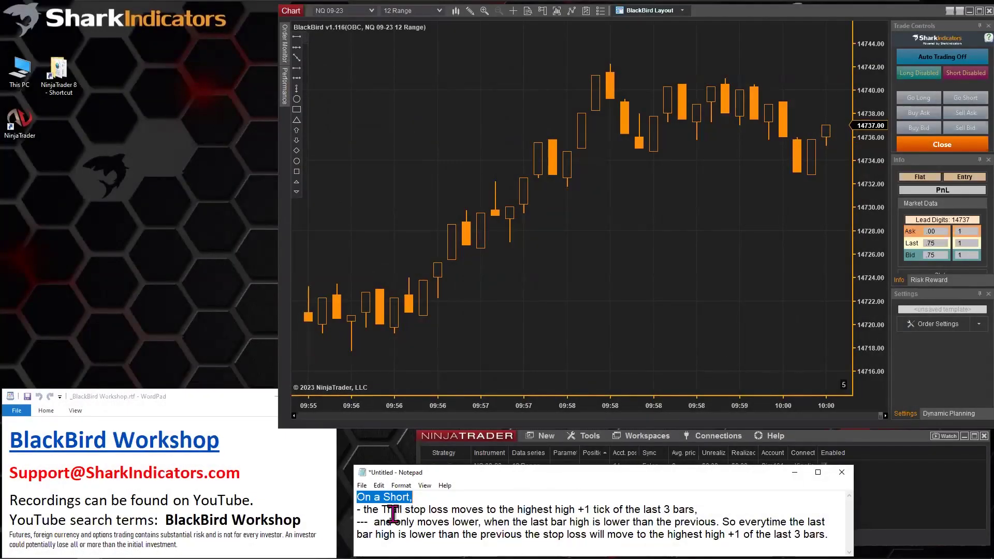
Review the Notepad rules for trailing a short trade's stop loss, highlighting the highest high +1 tick of three bars and the lower-high condition
click(387, 510)
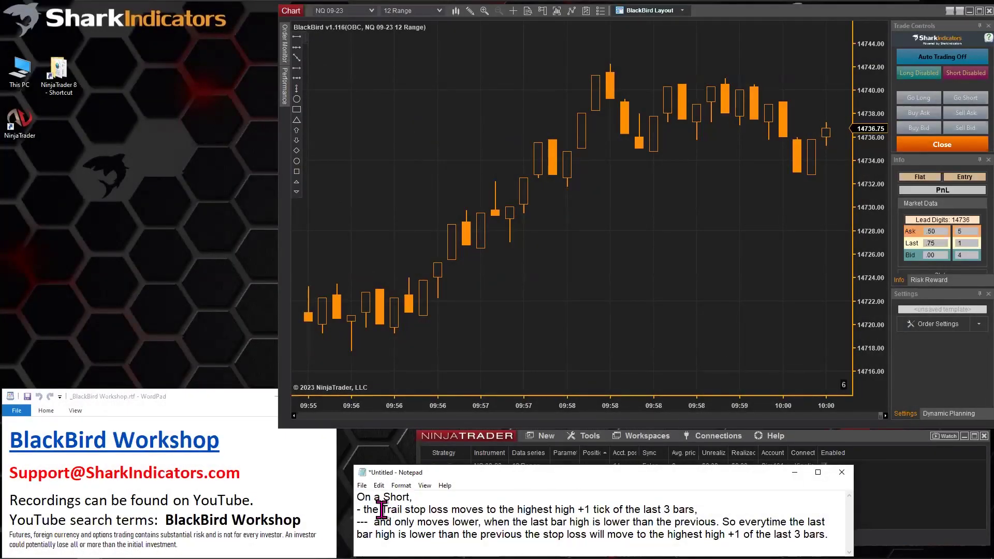
drag(382, 510, 447, 510)
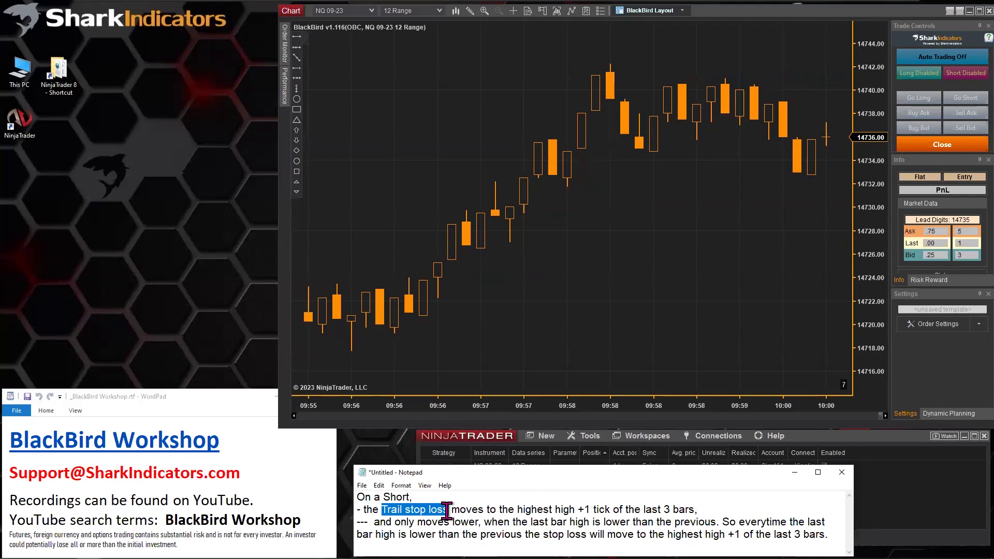
click(446, 510)
double_click(400, 497)
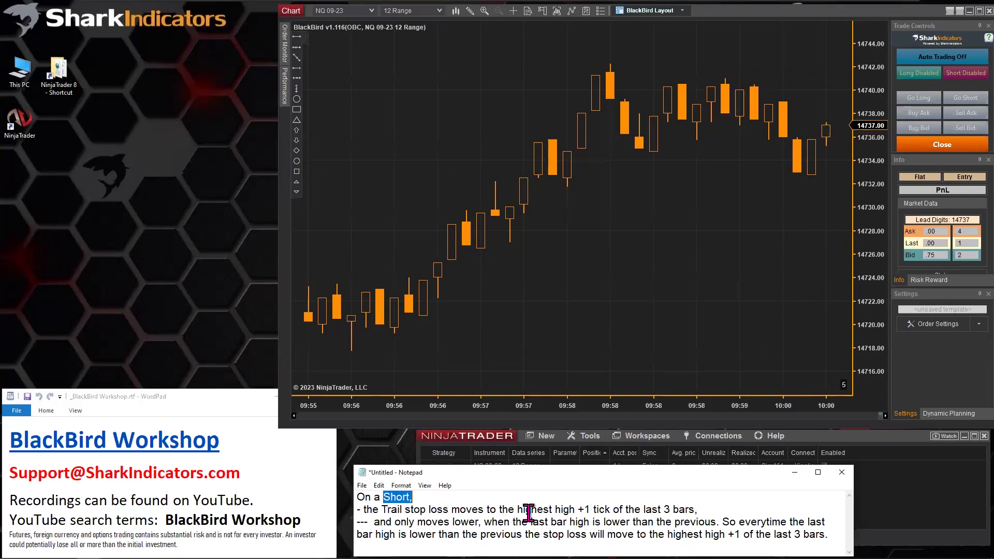
click(519, 509)
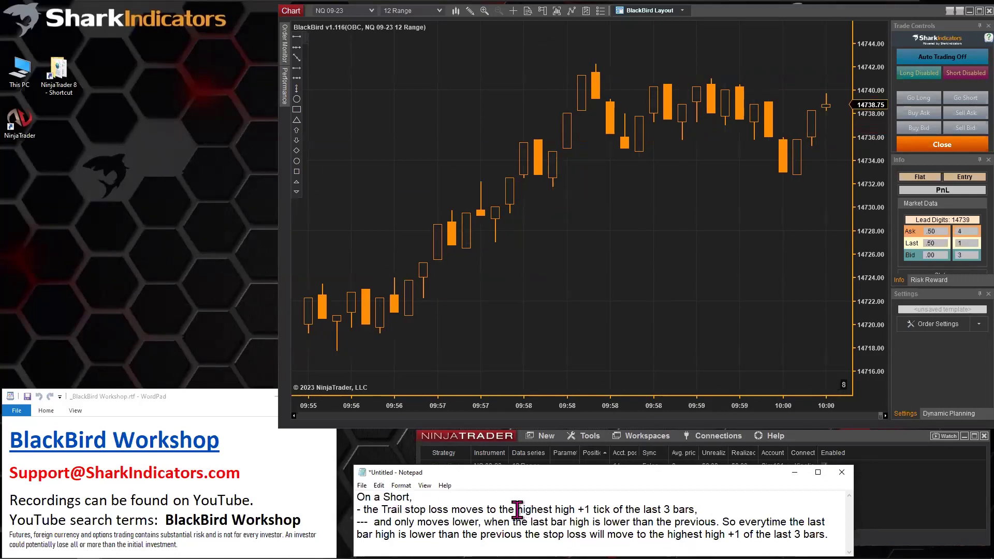
drag(517, 510, 694, 508)
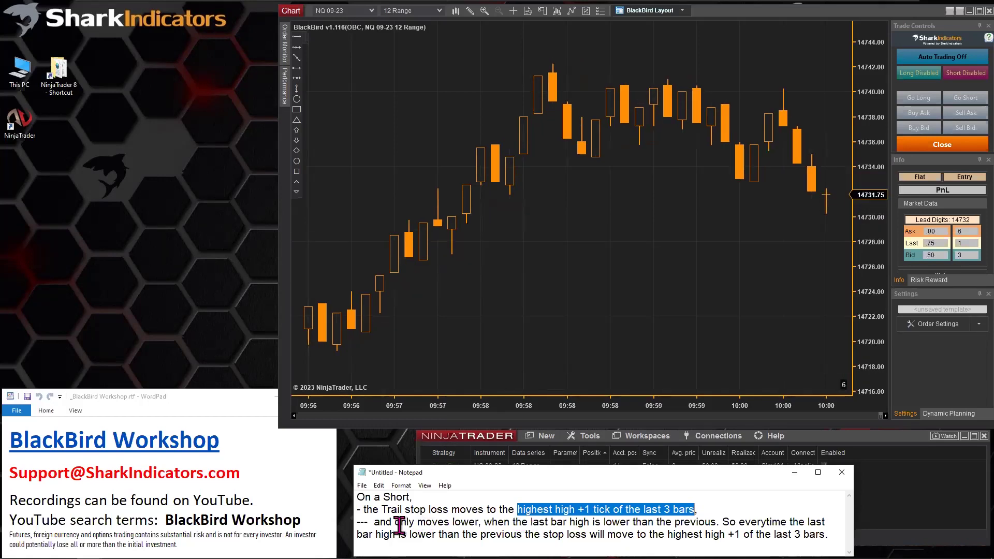
drag(395, 522, 713, 523)
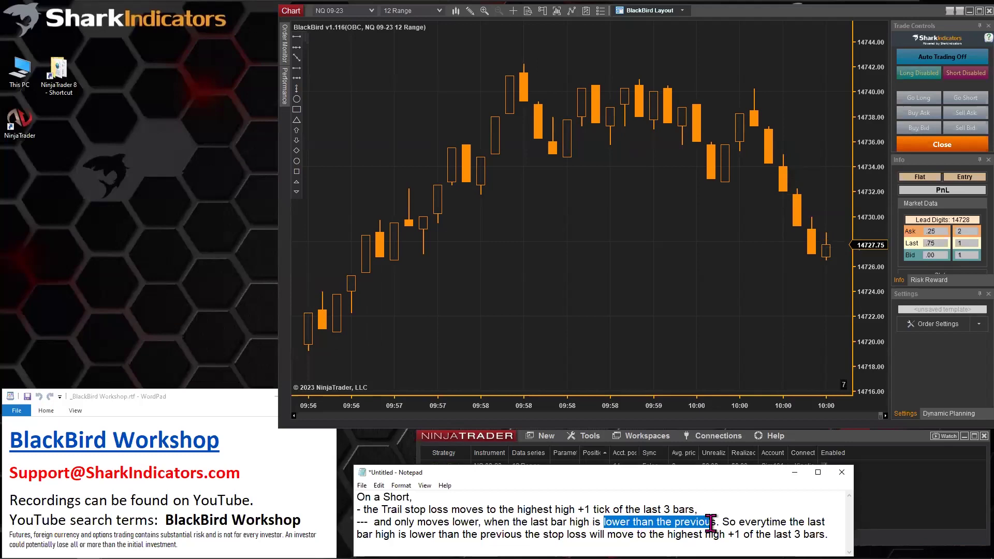
drag(490, 522, 714, 521)
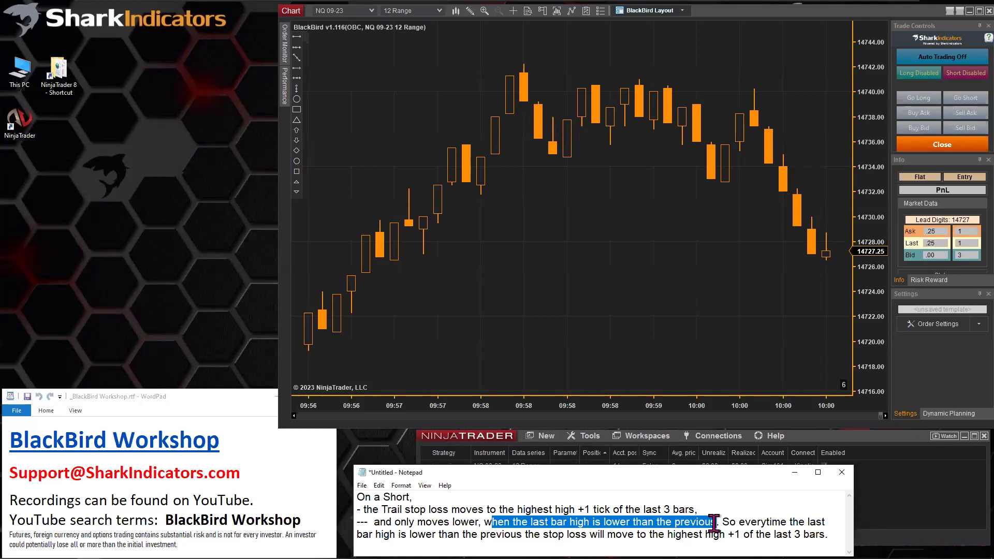
drag(714, 523, 716, 523)
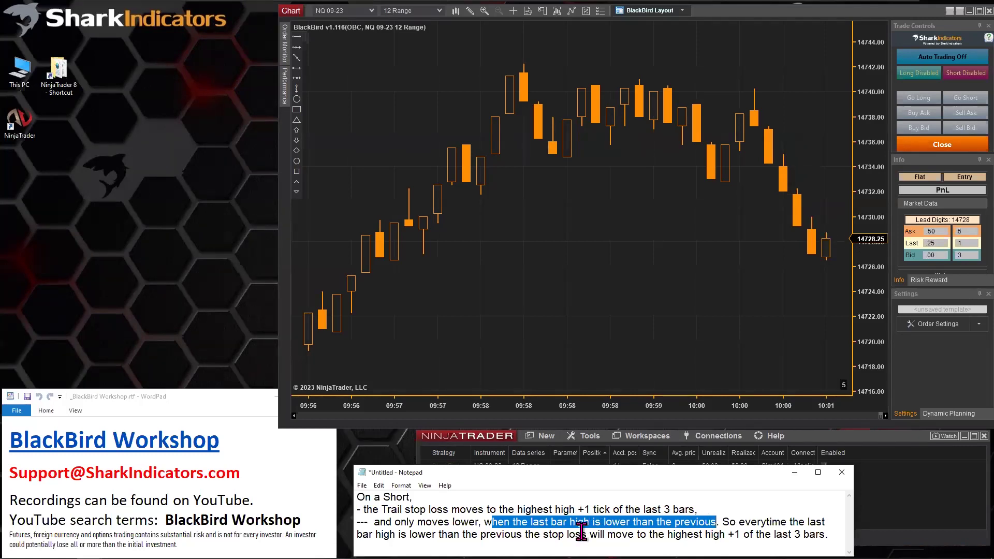
drag(392, 510, 450, 509)
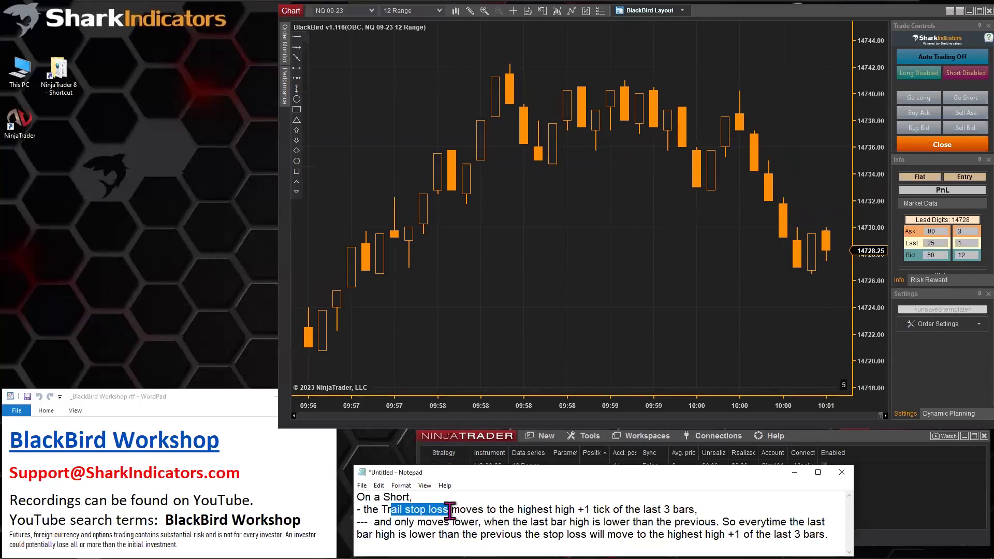
Open the BlackBird order settings, move the window clear of the chart and add an order set with a market entry
click(926, 325)
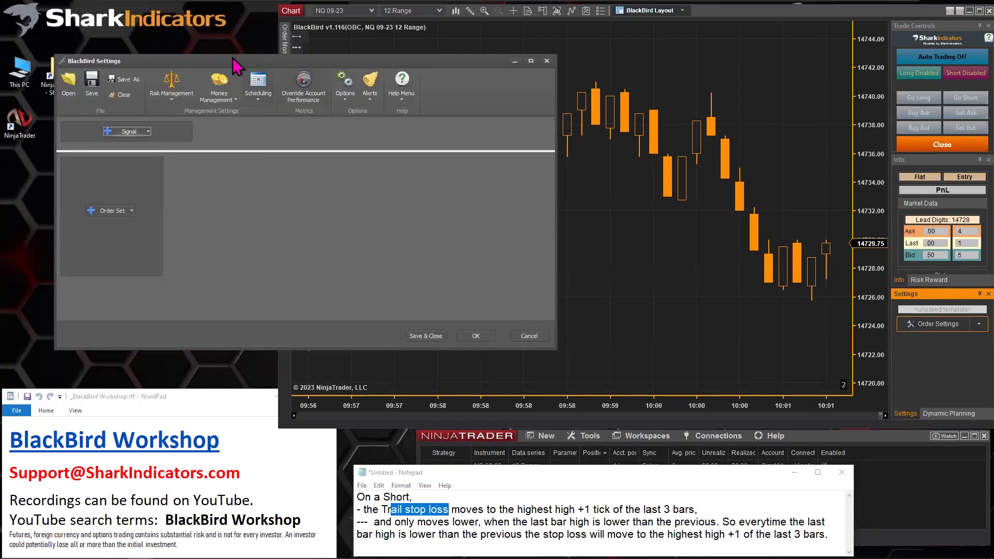
drag(229, 61, 176, 10)
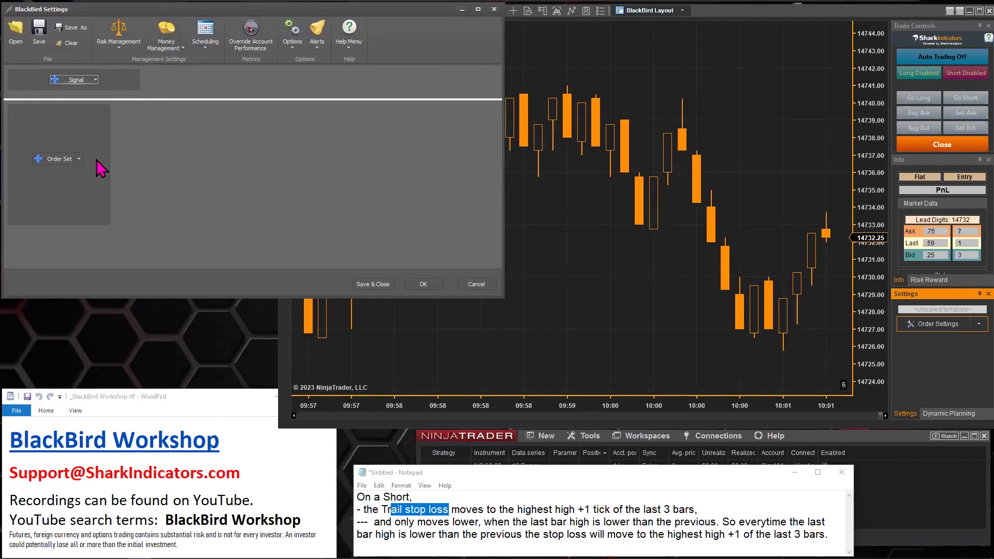
click(79, 159)
click(144, 171)
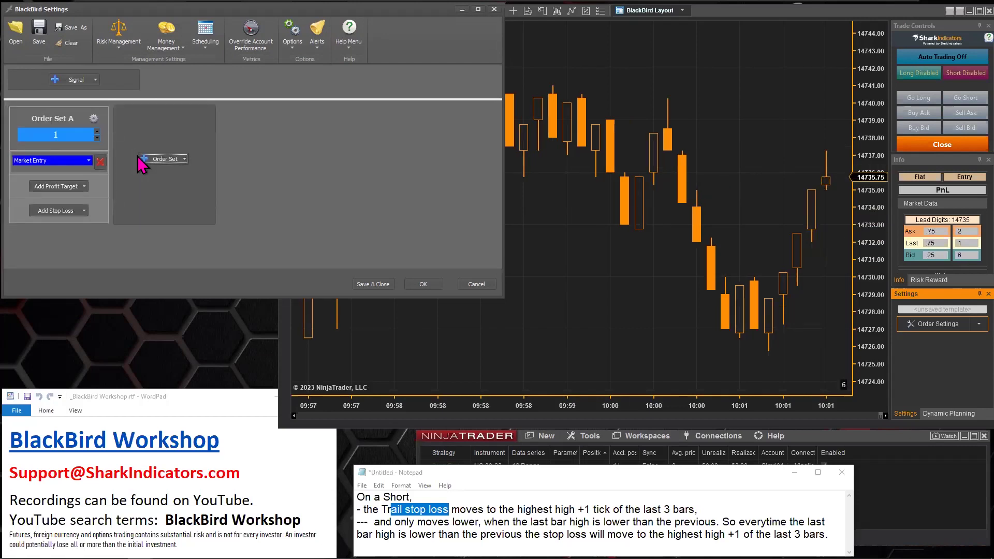
Add a Previous Bar Low/High (Trailing) stop loss to Order Set A
click(84, 211)
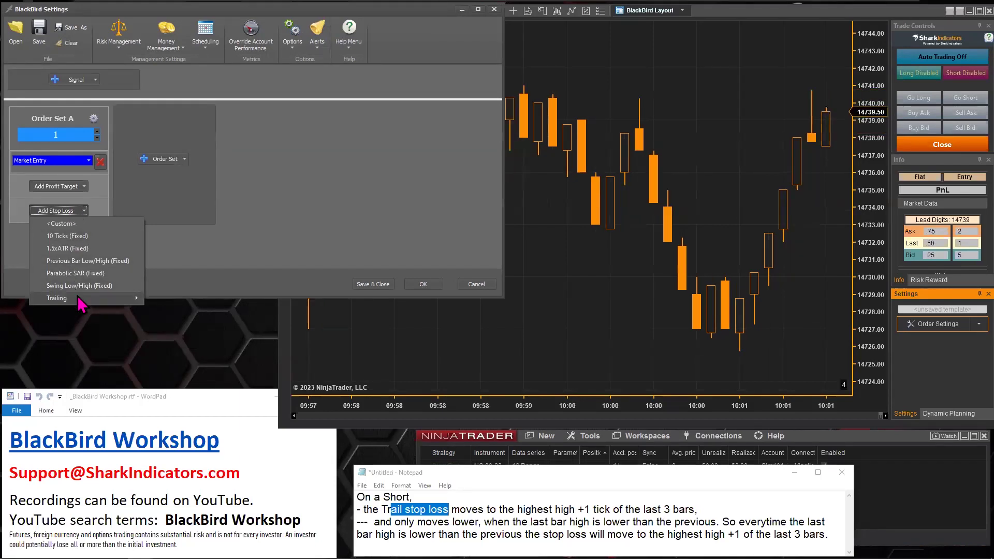
mouse_move(81, 304)
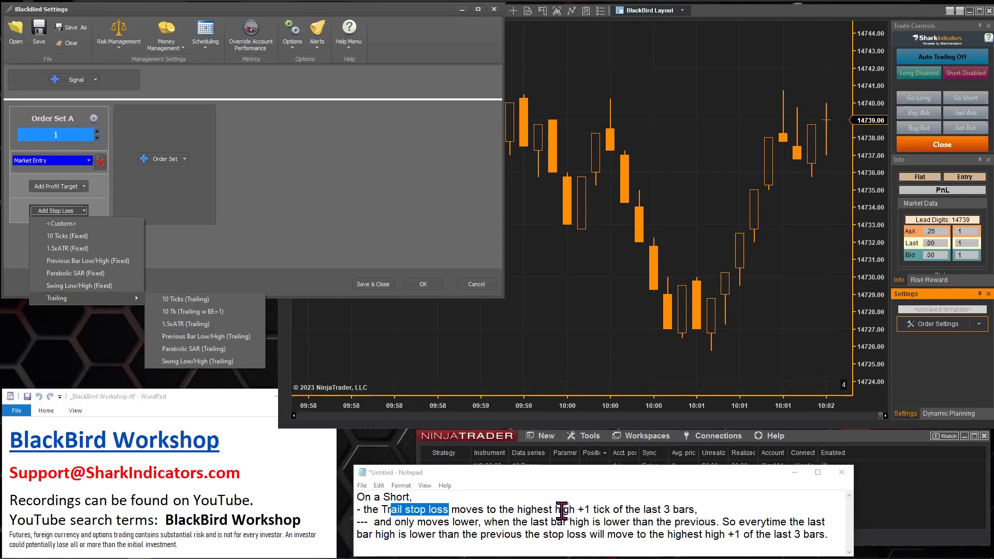
click(192, 336)
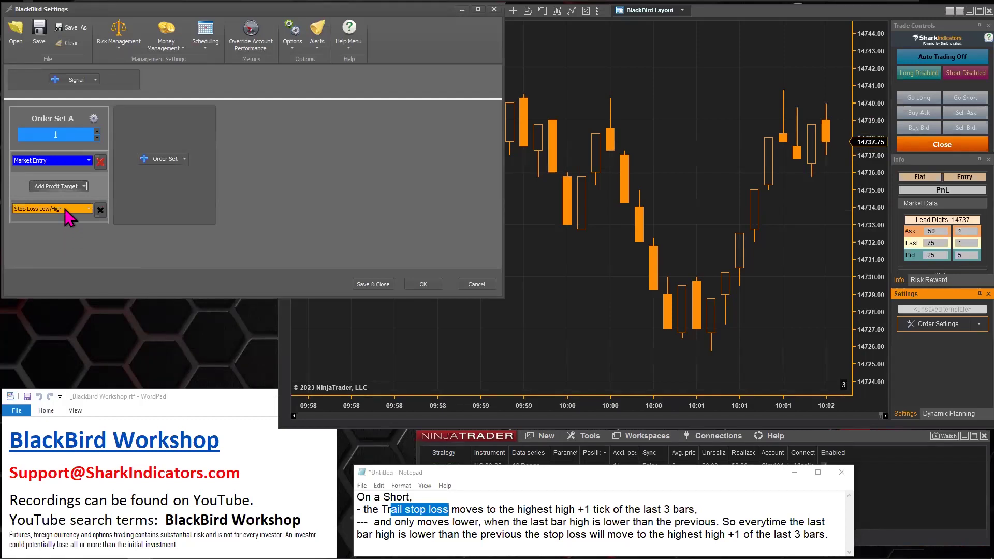
Set the lookback period of the stop loss's Low/High initial placement to 3 bars
click(69, 216)
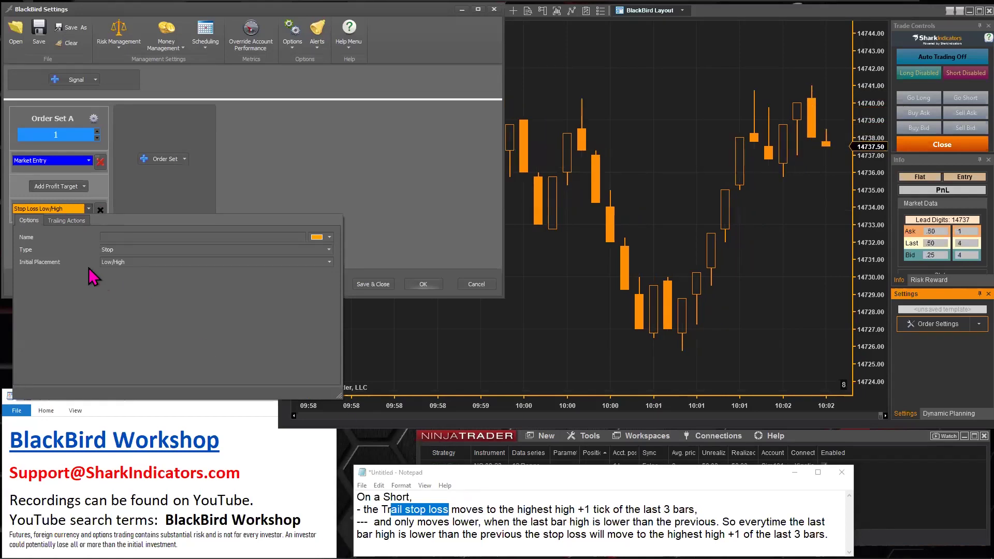
click(144, 263)
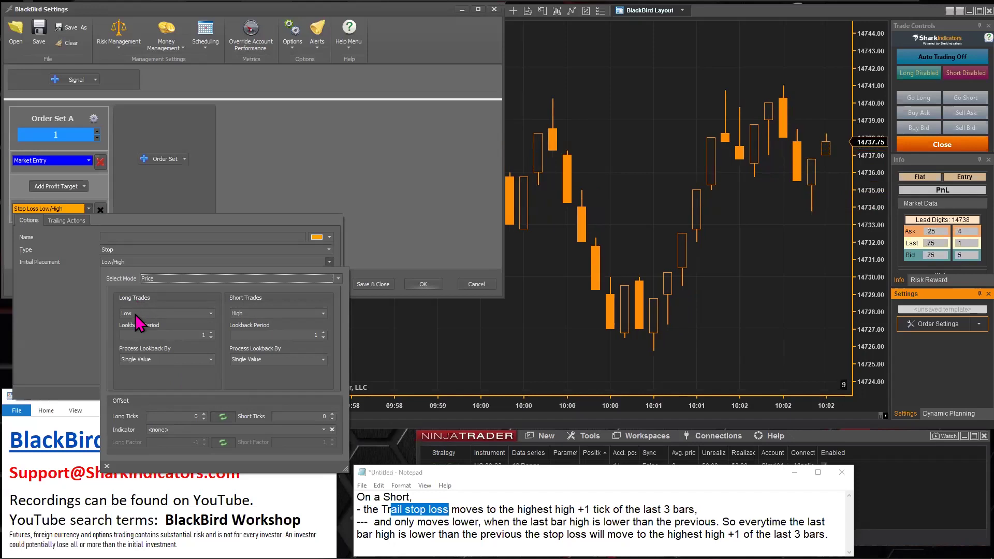
click(211, 332)
click(210, 332)
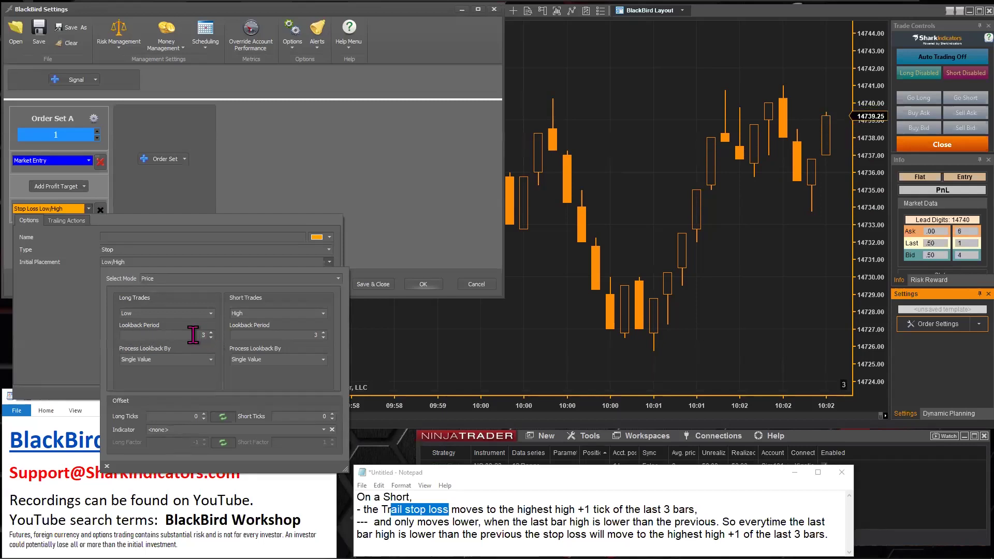
double_click(207, 335)
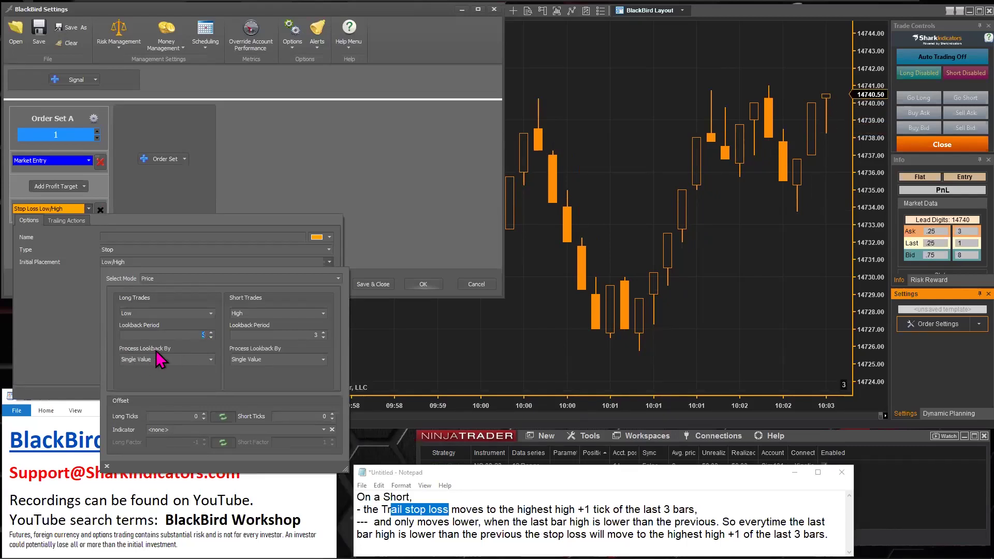
Process the initial placement's long-trade lookback by Min Values and set its long offset to -1 tick
click(210, 360)
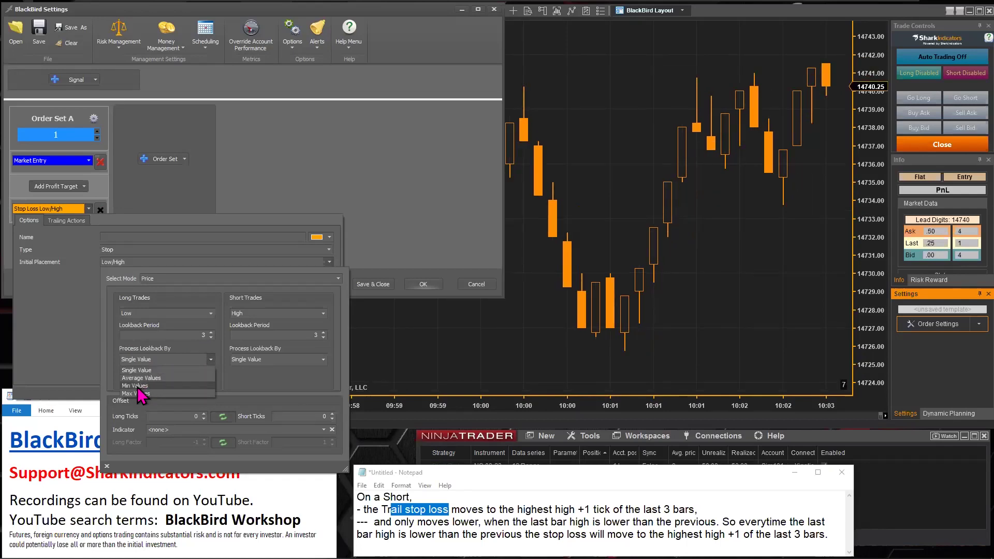
click(142, 387)
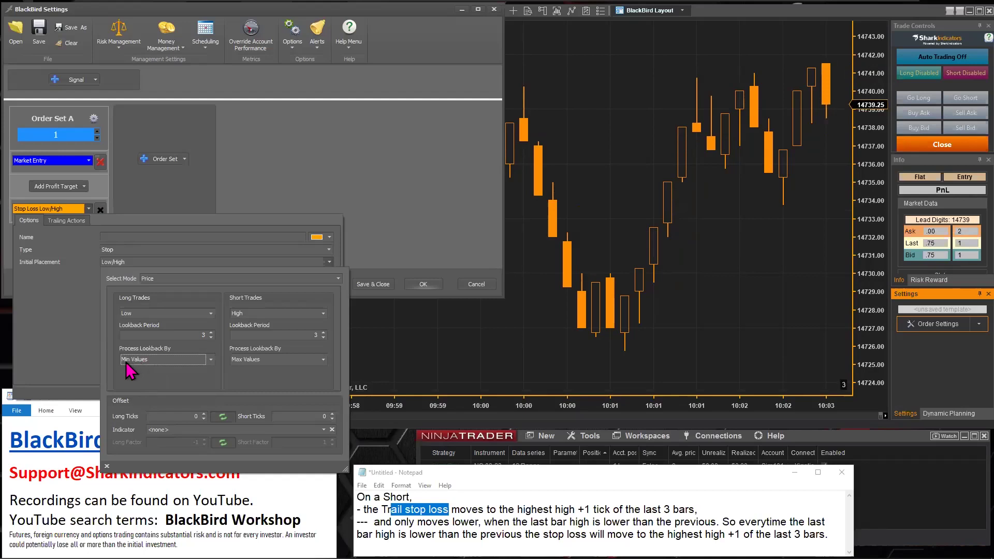
click(203, 335)
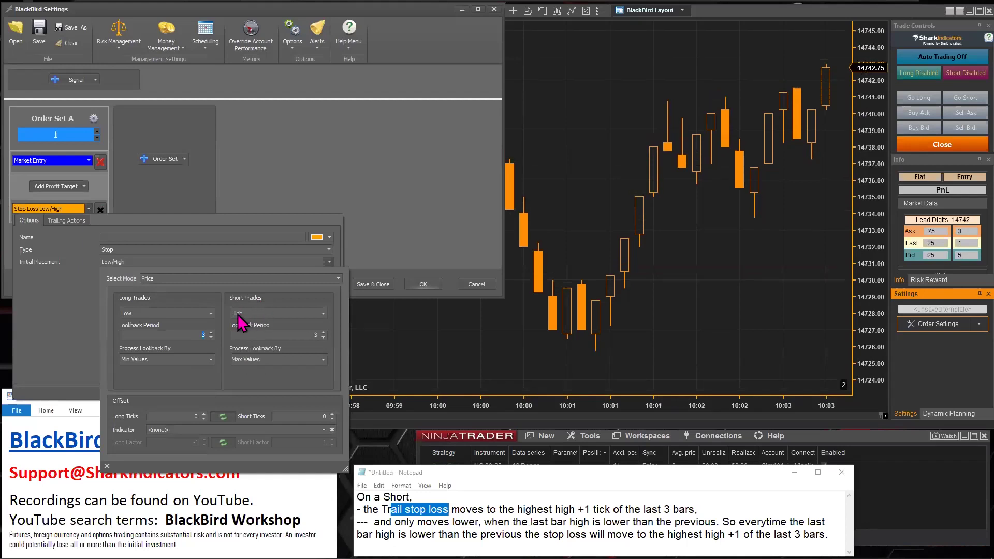
click(317, 335)
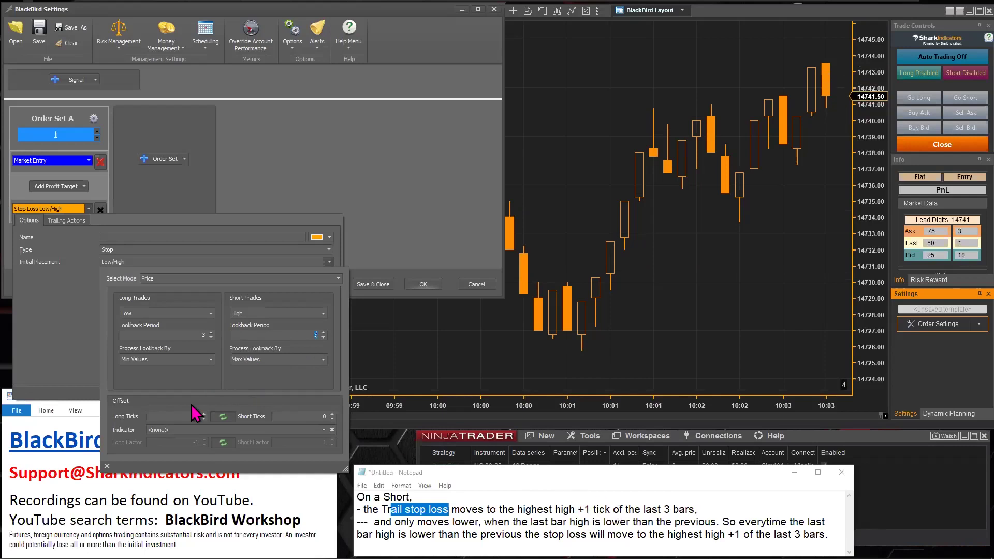
click(203, 418)
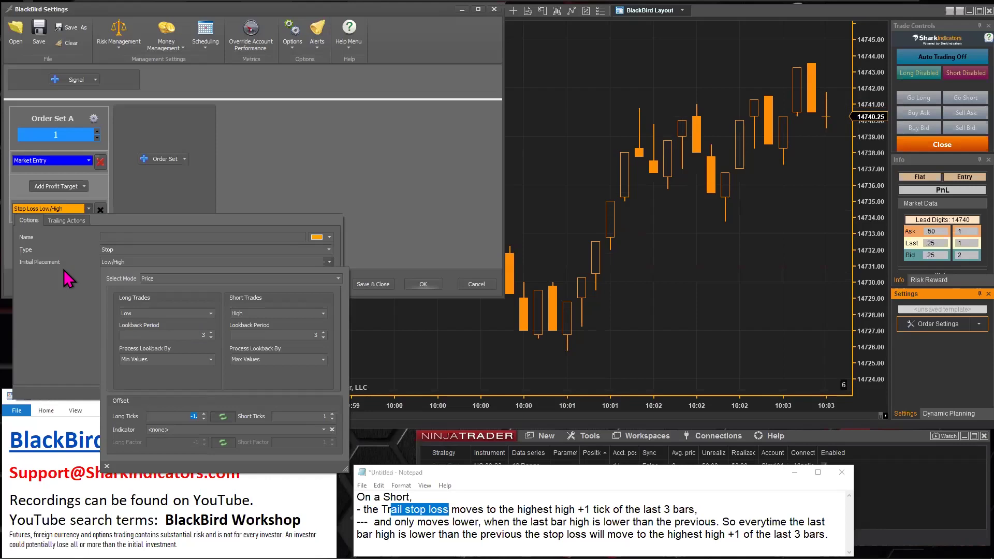
click(72, 326)
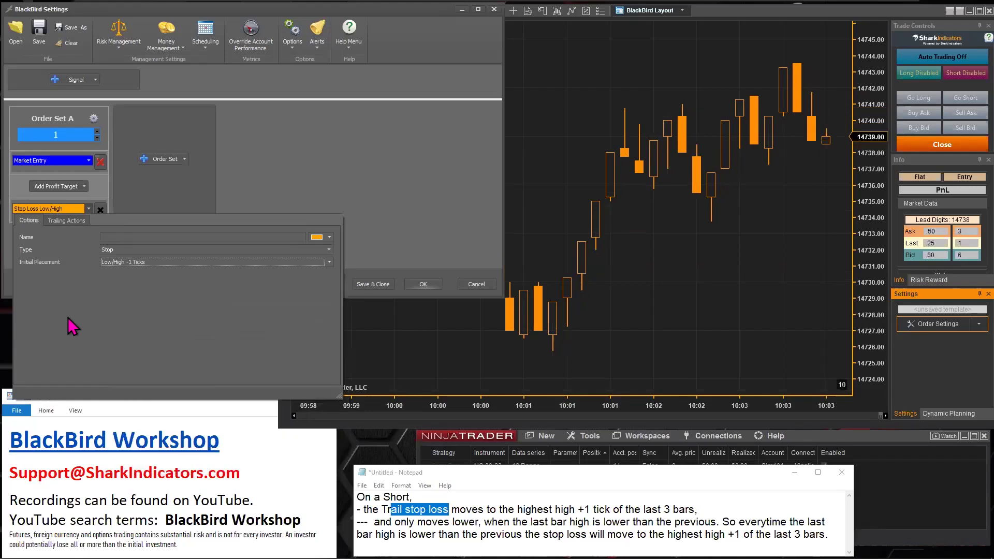
In the Bar L/H Trail rule's Move To action, set a lookback period of 3 with Min Values for longs and a long offset of -1 tick
click(66, 221)
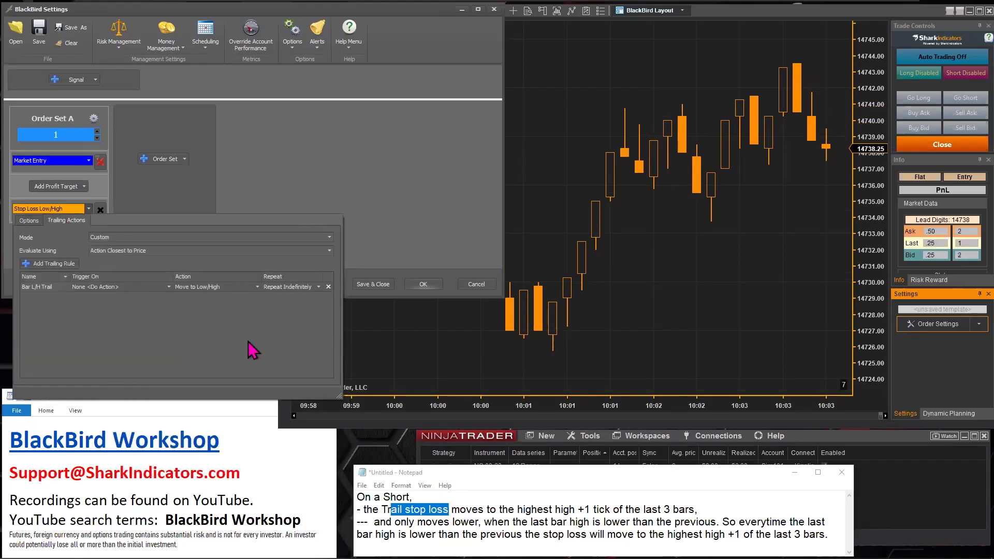
drag(332, 392, 433, 354)
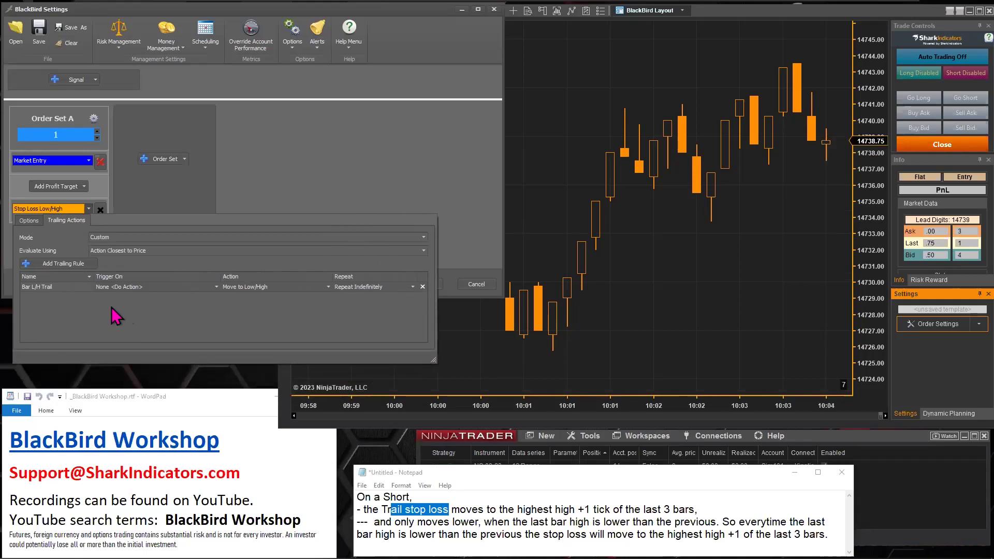
click(274, 288)
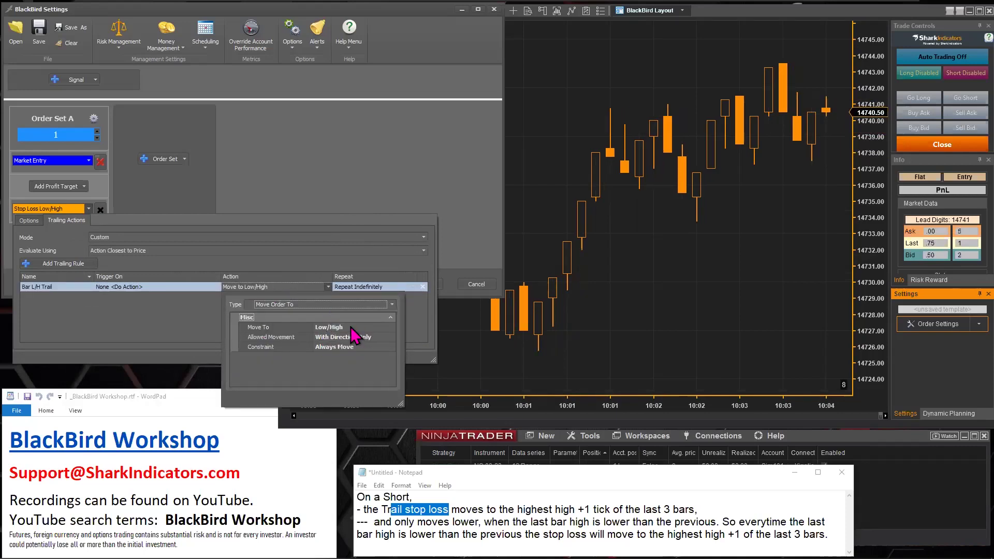
click(350, 327)
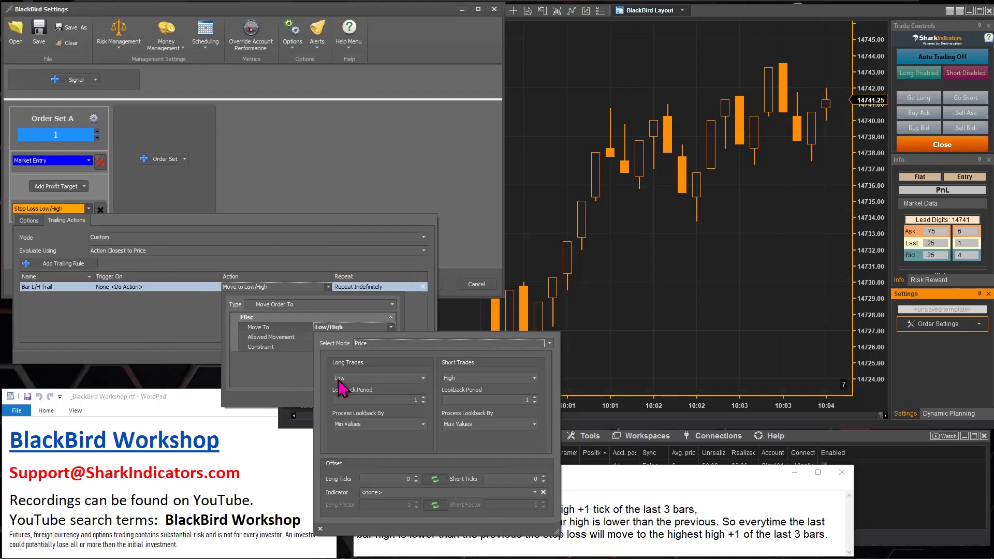
double_click(424, 397)
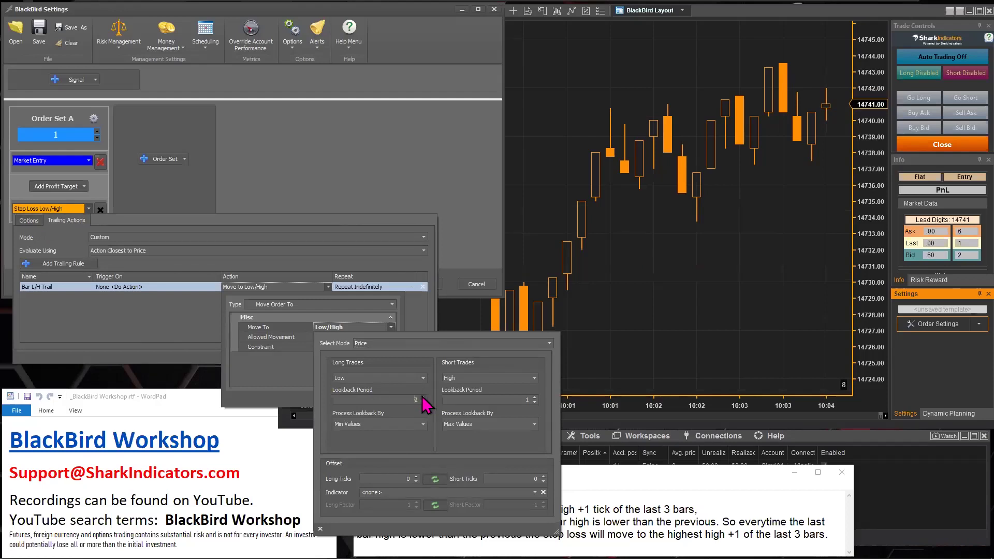
click(371, 424)
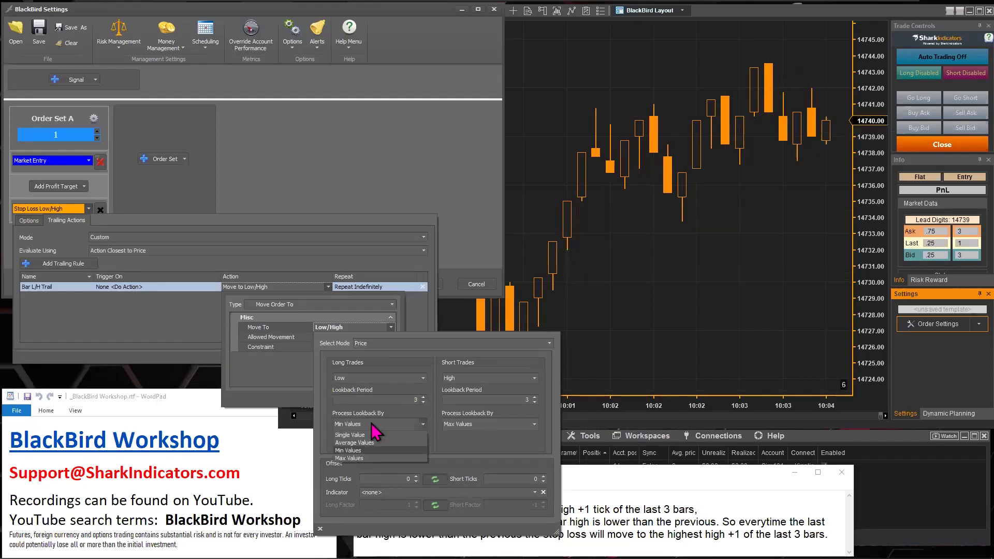
click(335, 428)
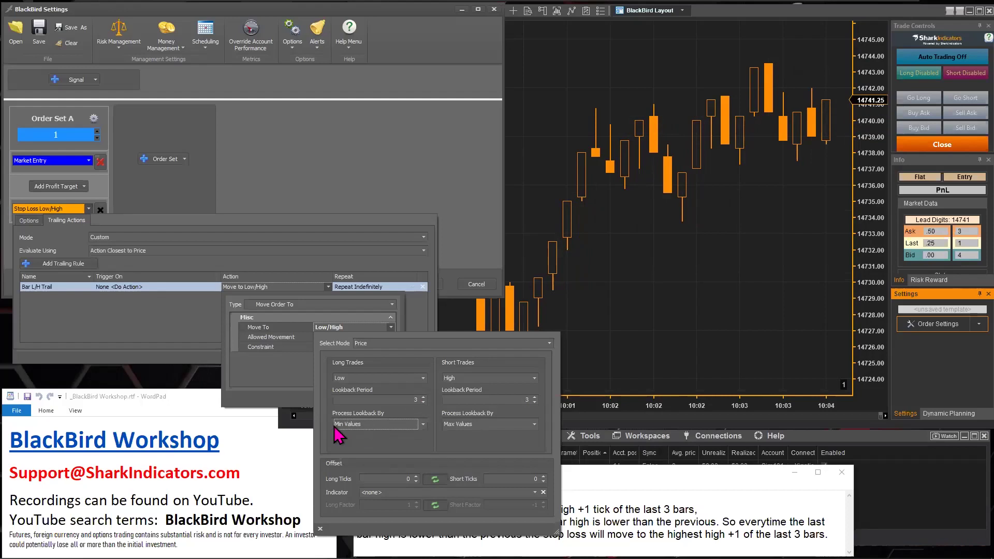
double_click(407, 478)
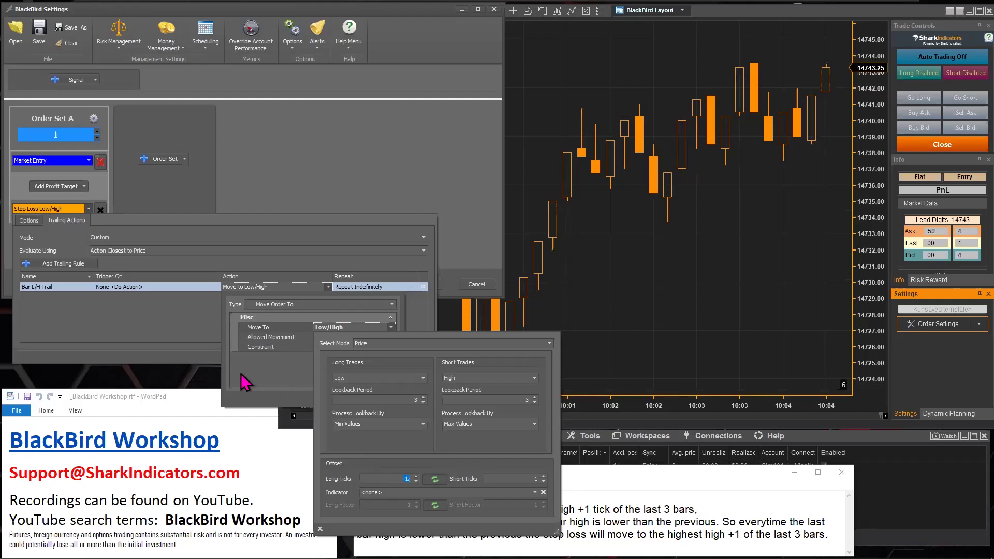
click(198, 334)
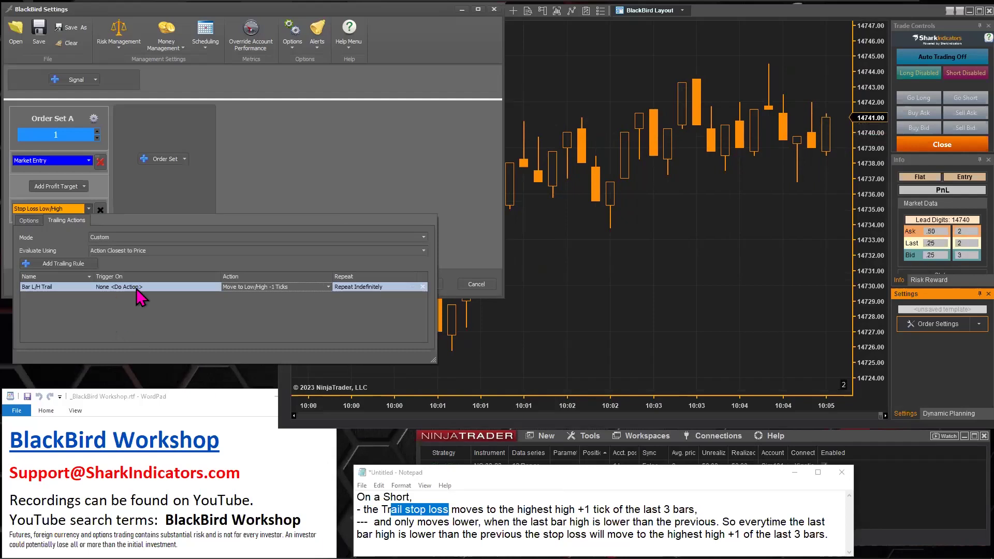
Set the Bar L/H Trail rule's trigger to Price vs Indicator, with Input A as the Low/High price using a lookback period of 1
click(207, 288)
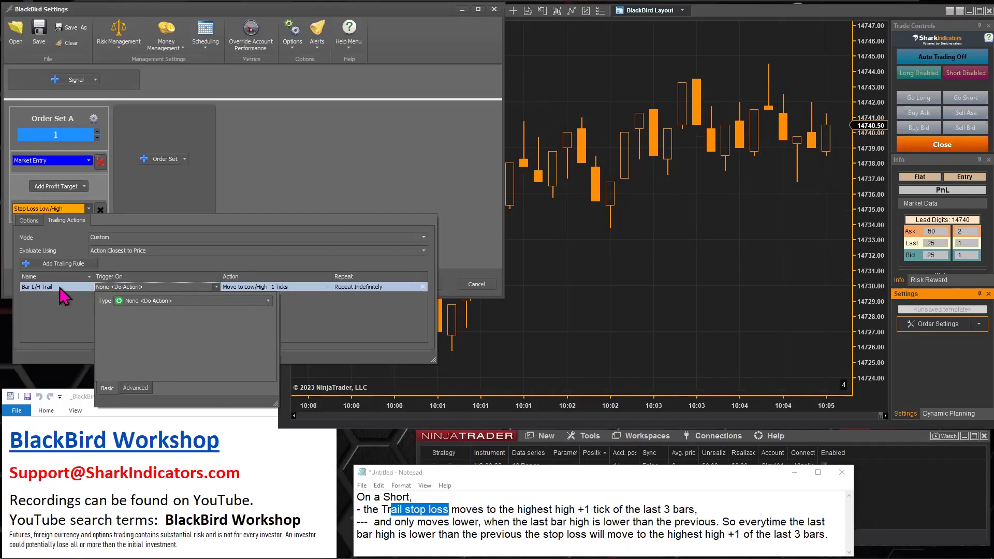
click(182, 301)
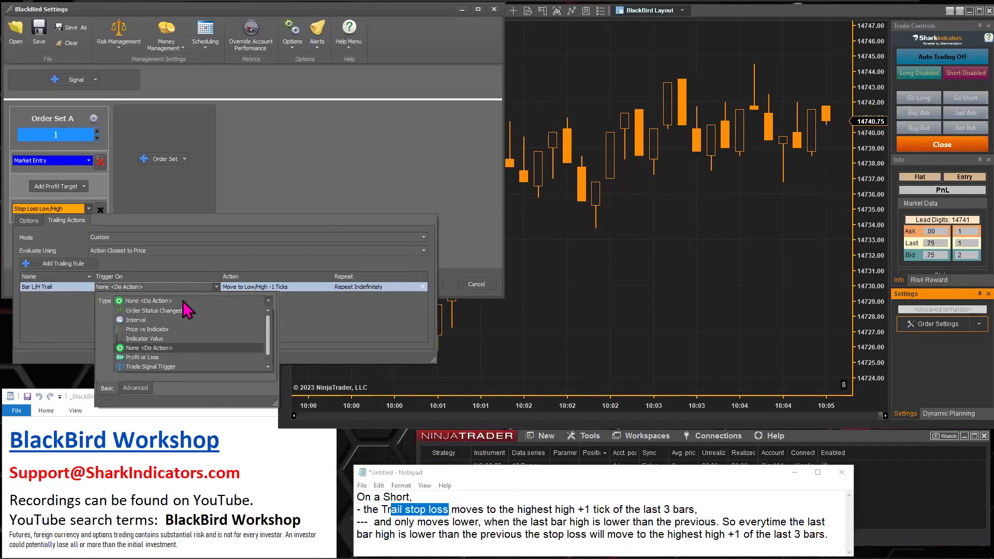
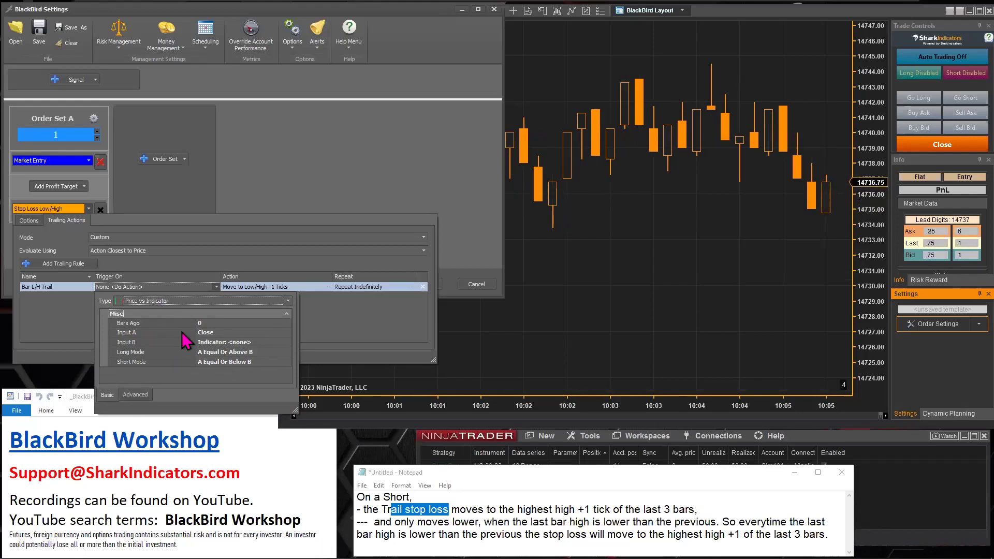
click(237, 332)
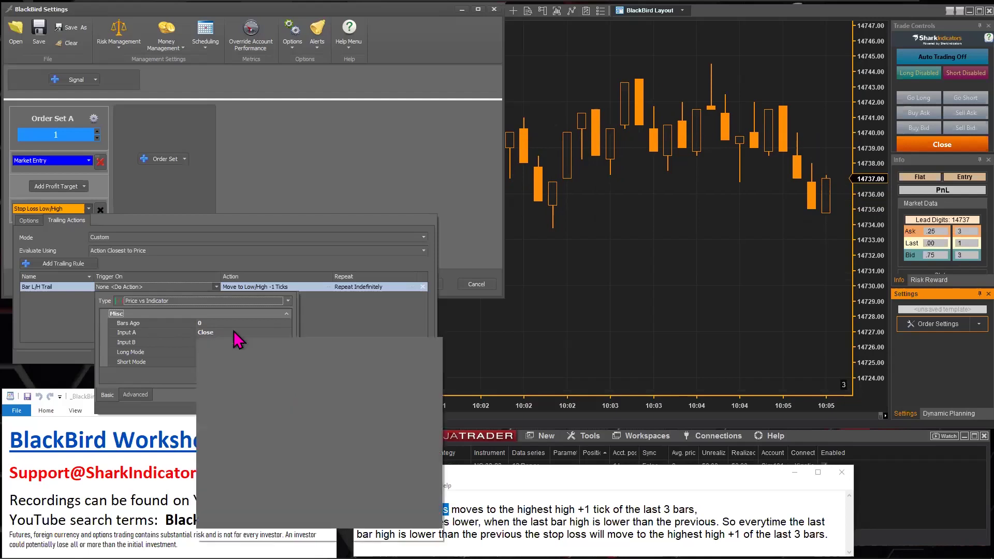
click(305, 384)
click(235, 416)
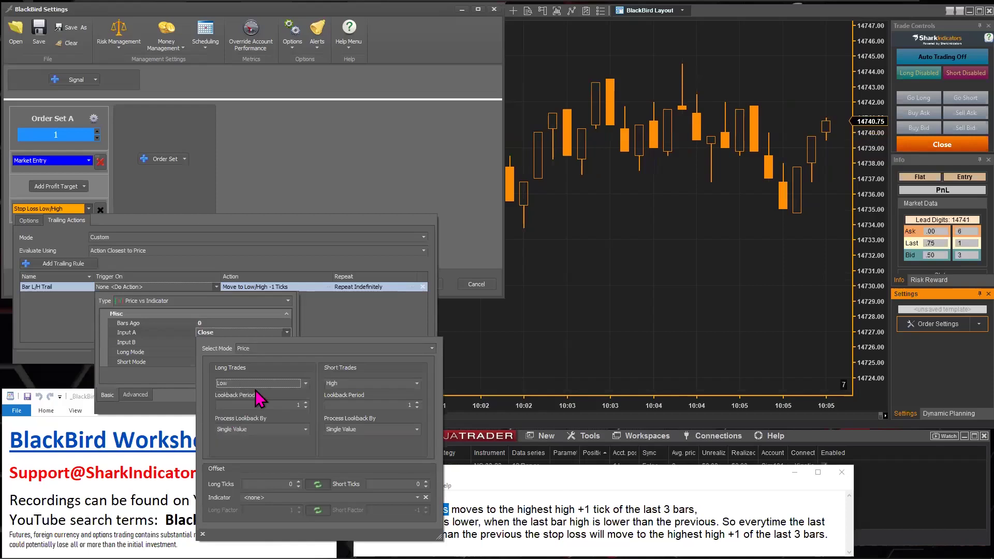
double_click(293, 405)
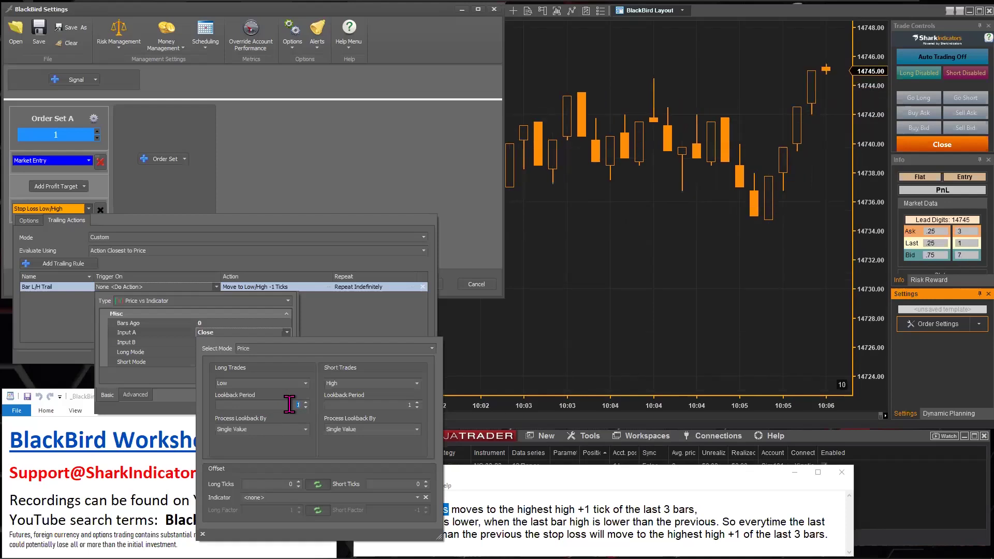
click(173, 385)
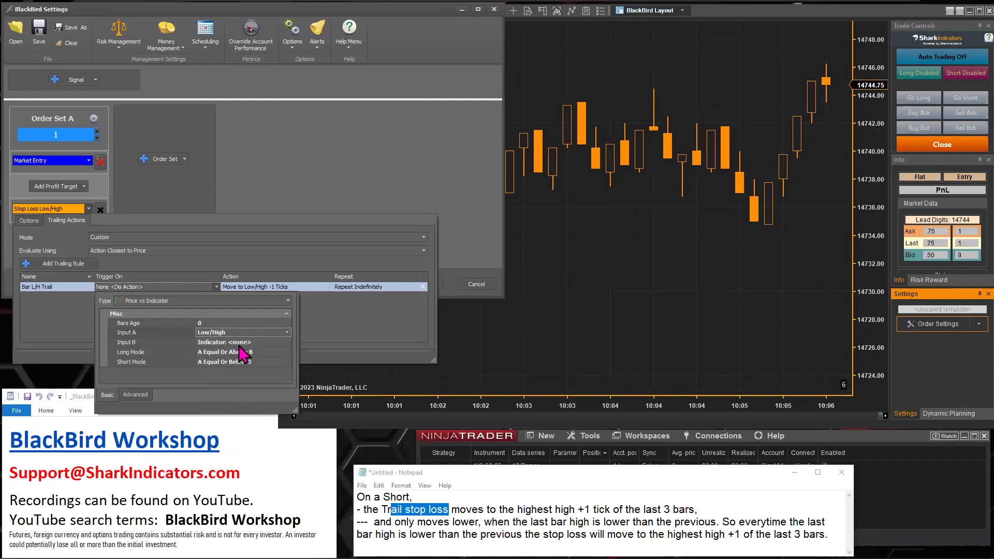
Set the trigger's Input B to Price mode, Low for longs and High for shorts, with lookback period 2 processed by Single Value
click(239, 343)
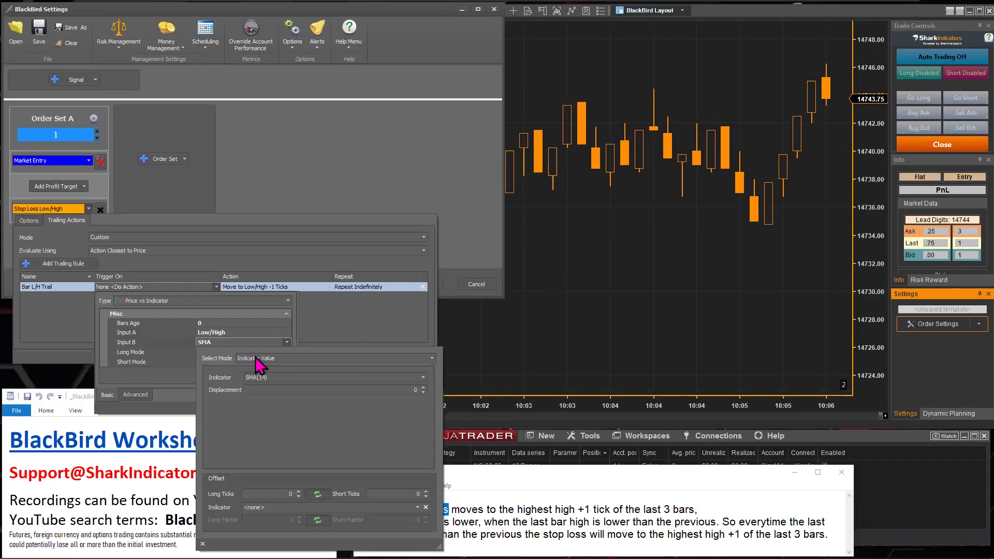
click(280, 358)
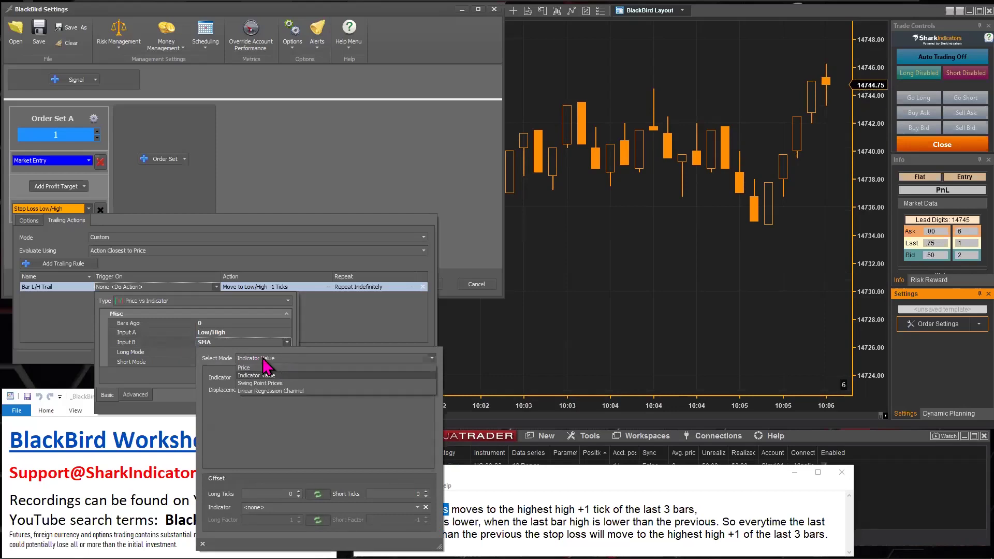
click(243, 368)
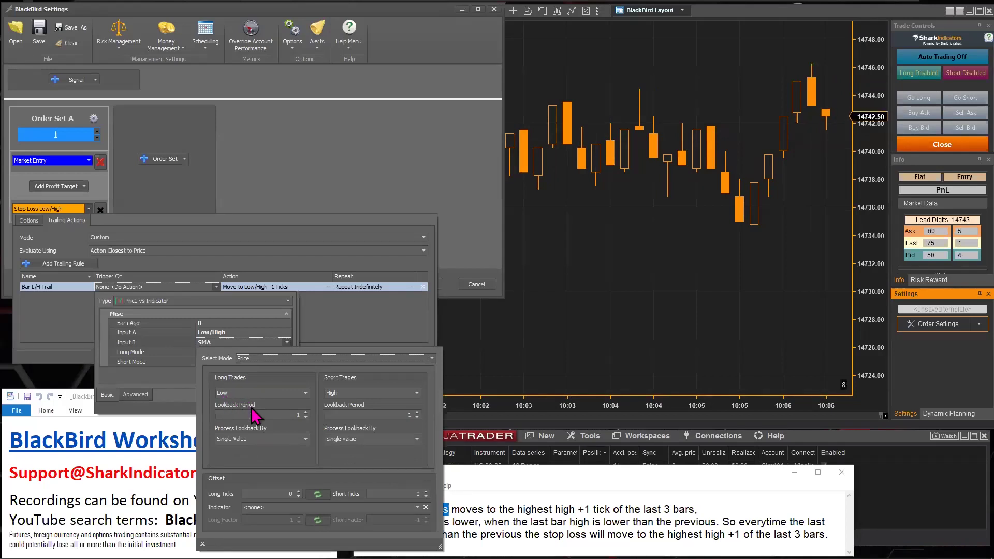
click(306, 412)
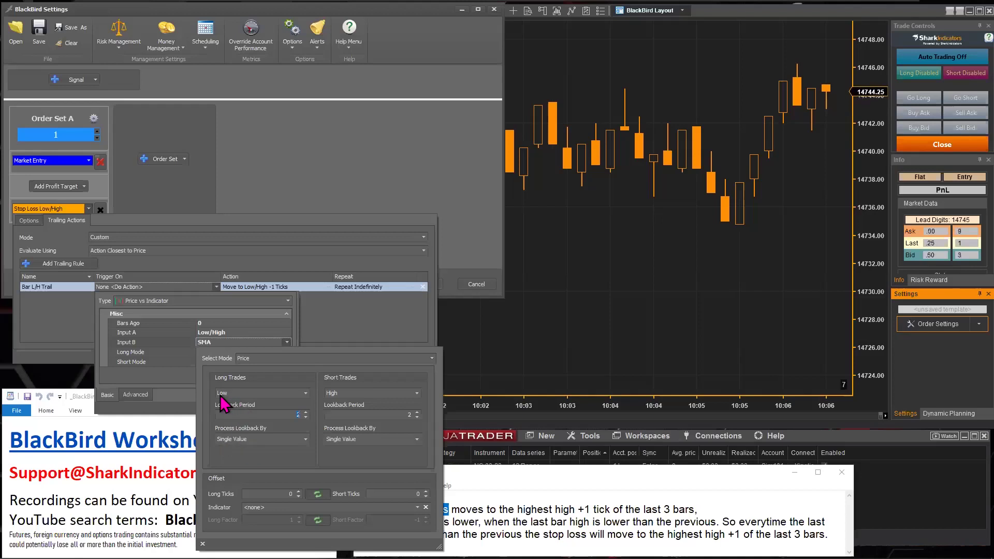
click(305, 440)
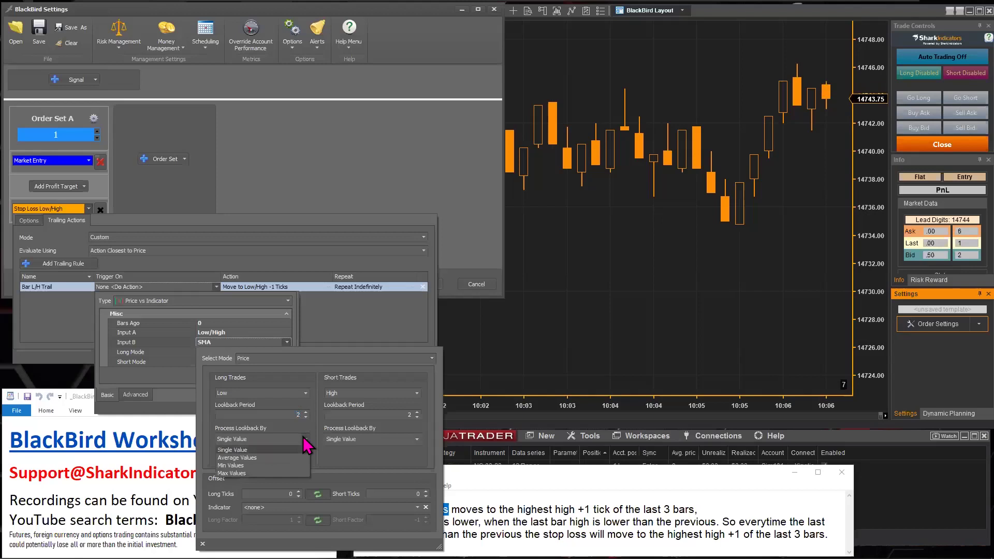
click(240, 451)
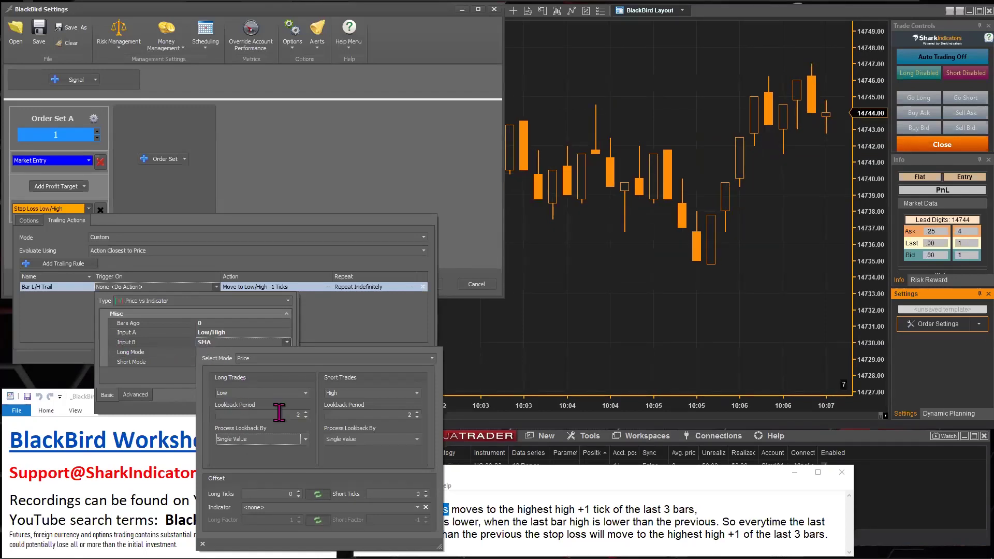
click(164, 382)
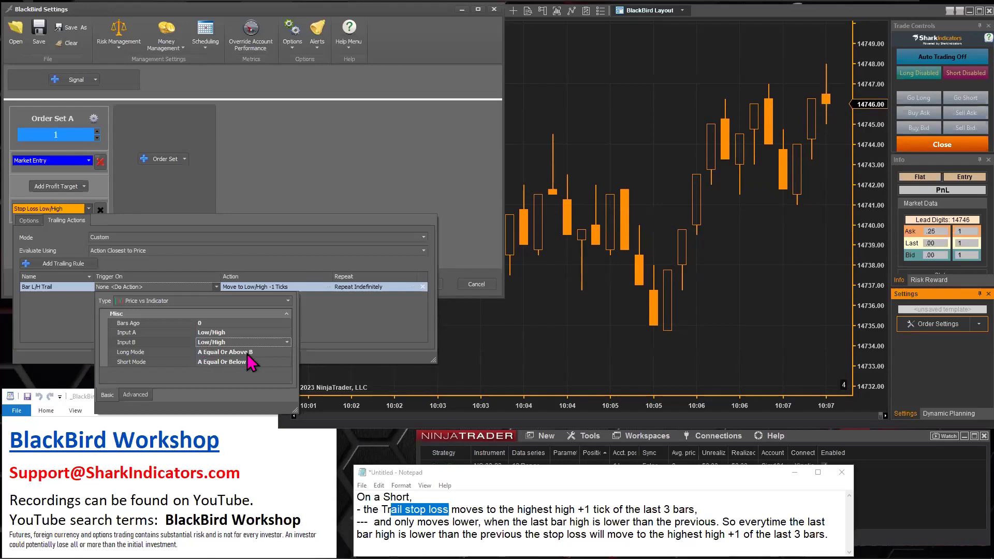
Set the trigger's Long Mode to A Above B and its Short Mode to A Below B
click(272, 354)
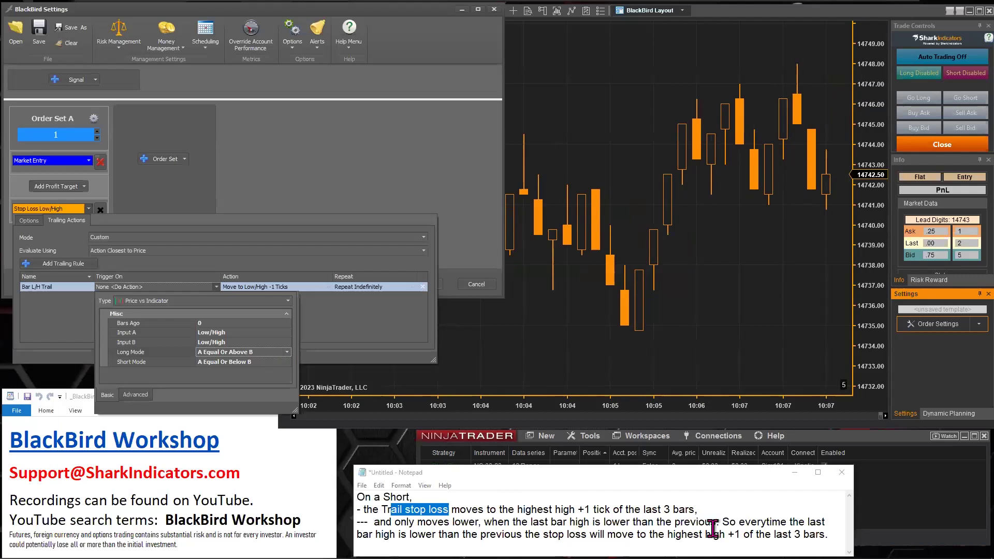
click(286, 352)
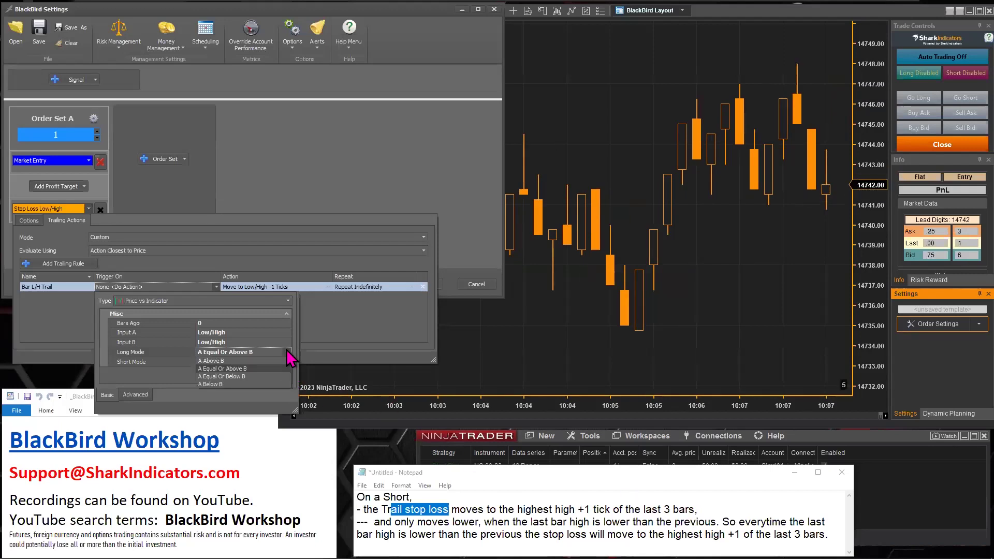
click(213, 360)
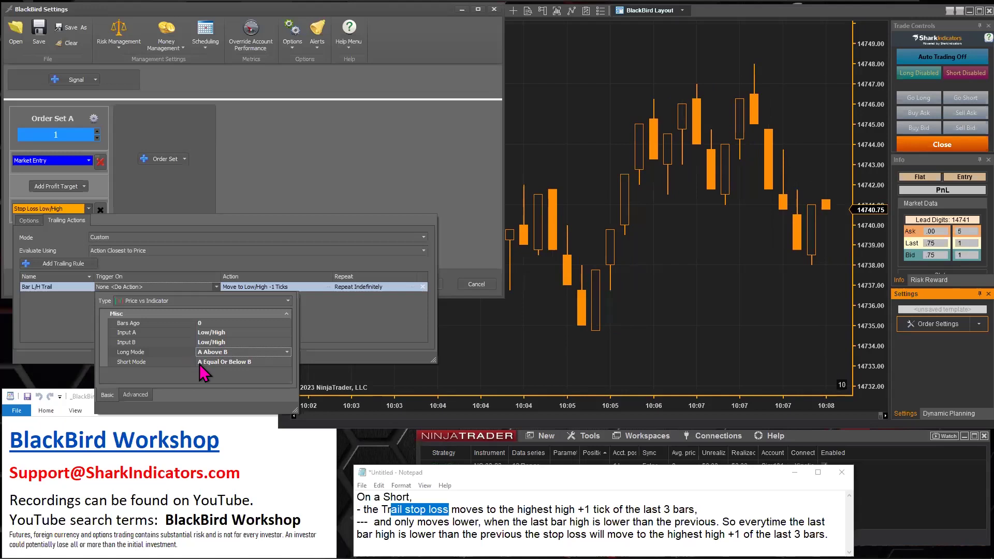
click(286, 362)
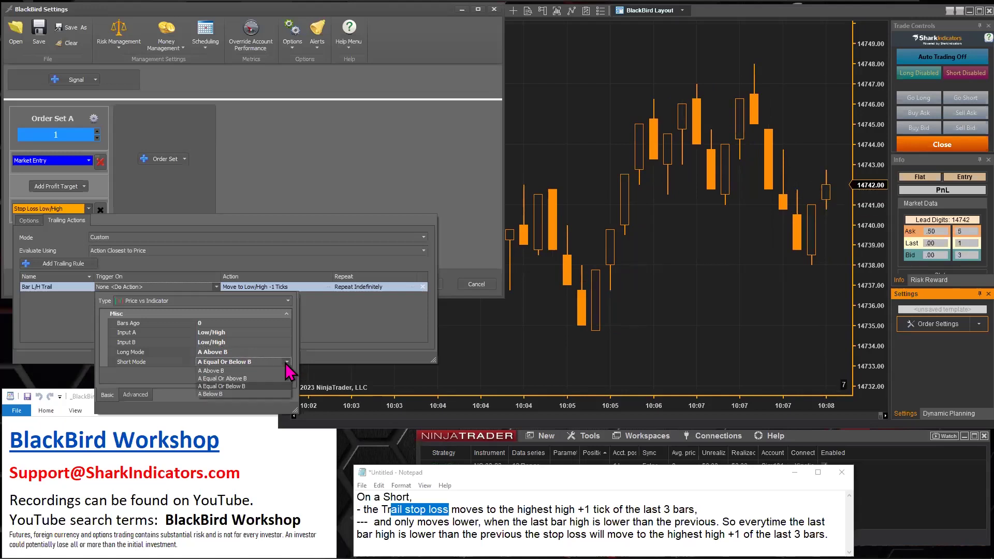
click(211, 393)
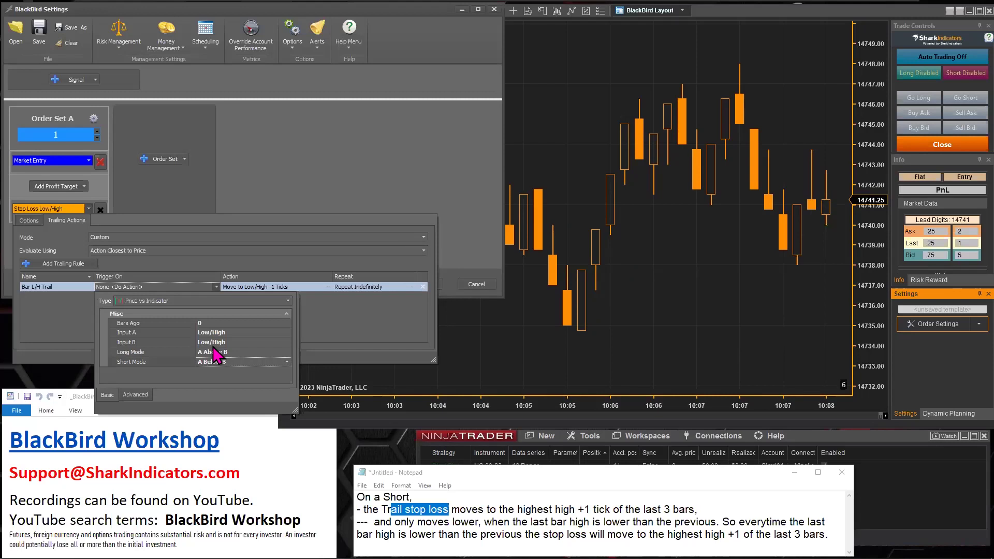
Highlight the note's condition for when the short trailing stop moves lower and where it moves
click(400, 522)
drag(417, 519, 537, 521)
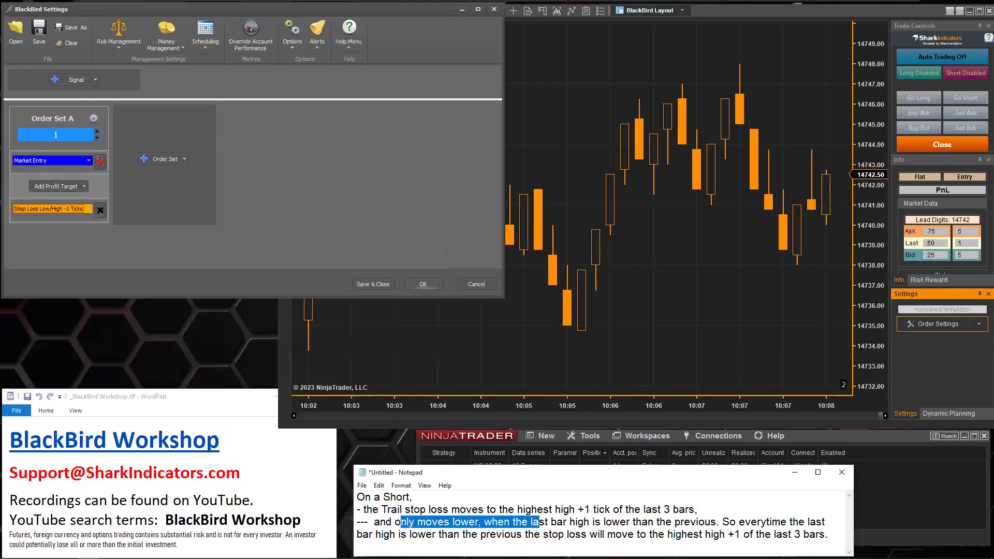
drag(727, 522, 704, 534)
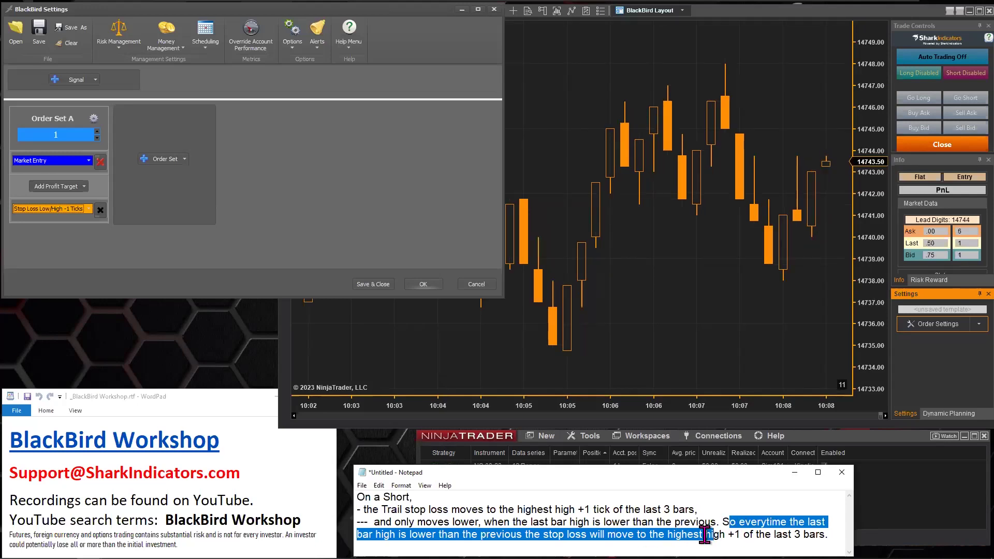
Reopen the stop loss's Bar L/H Trail rule and enable Only Repeat When Re-Triggered in its repeat settings
click(52, 210)
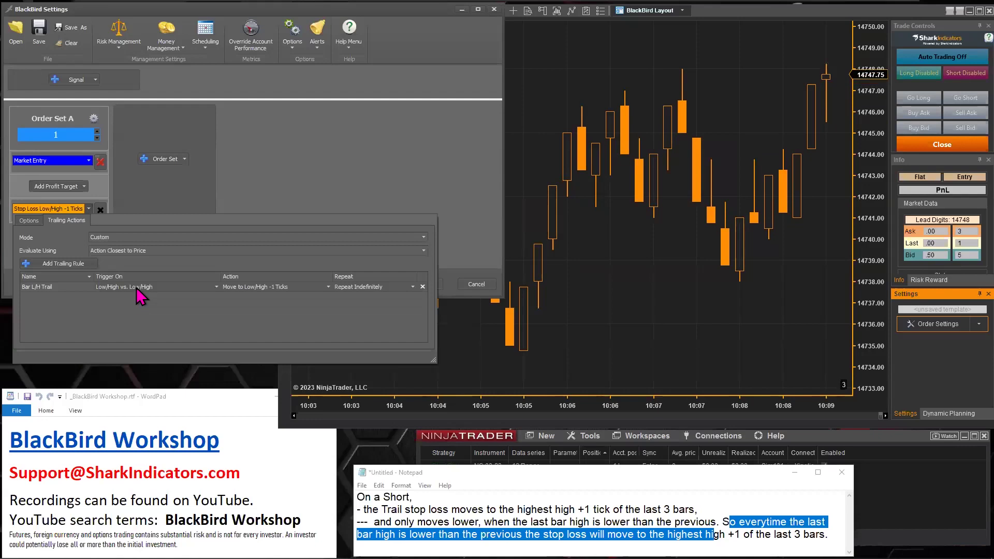
click(166, 287)
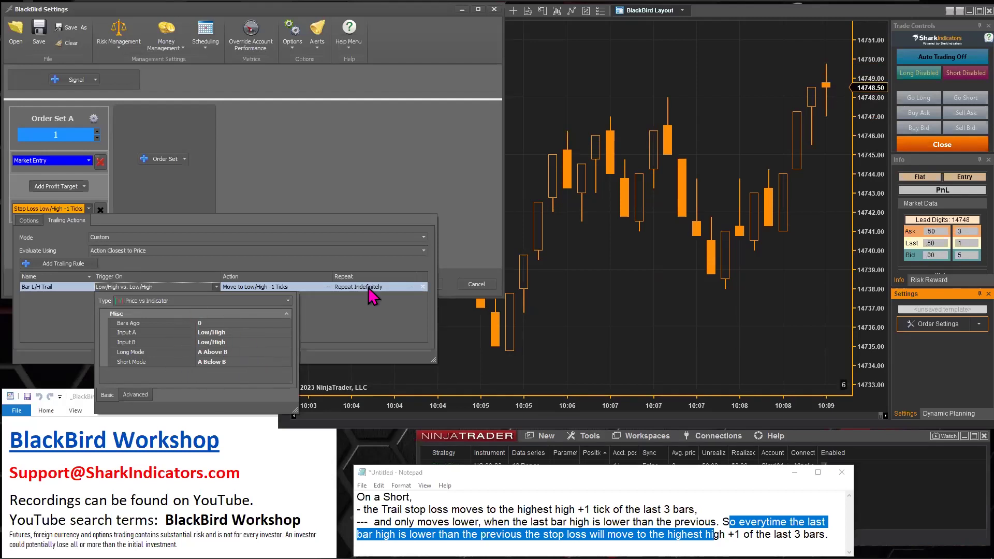
click(388, 288)
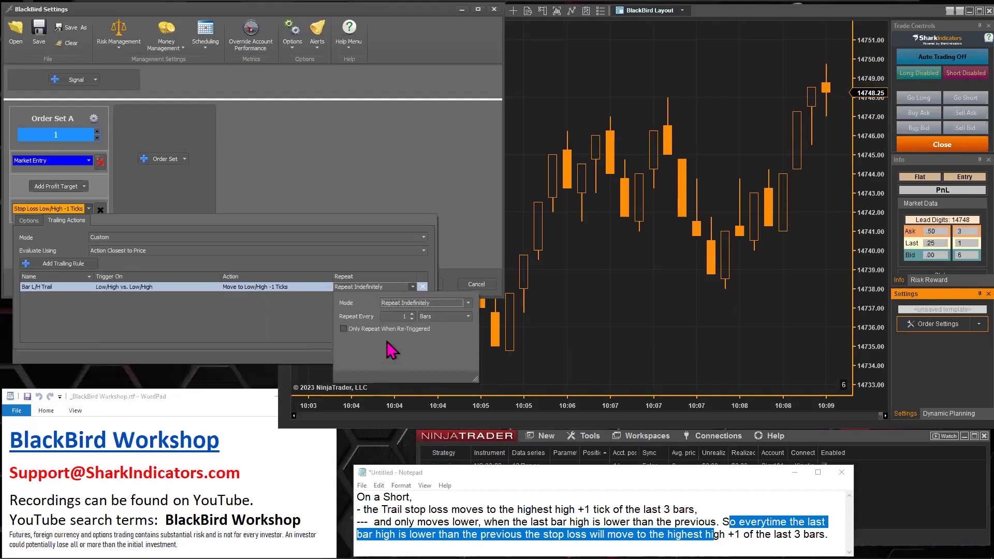
click(343, 329)
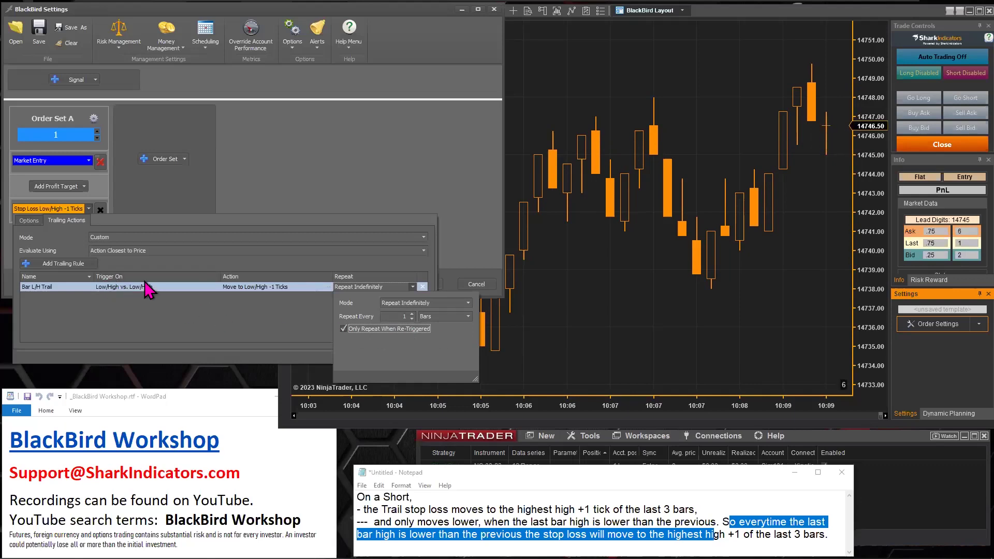
Review the trailing rule's trigger, action and repeat settings against the notes, and accept the order settings
click(158, 288)
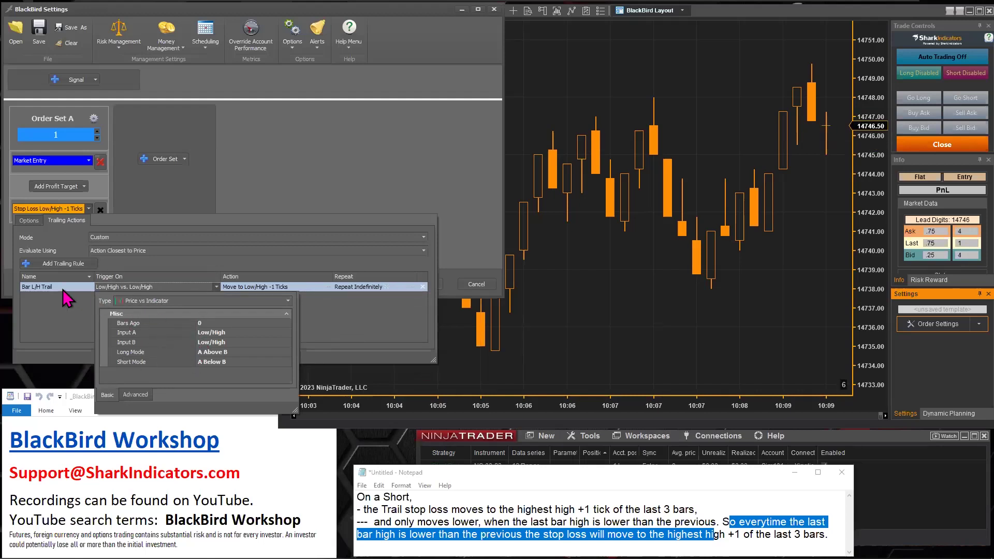
click(293, 288)
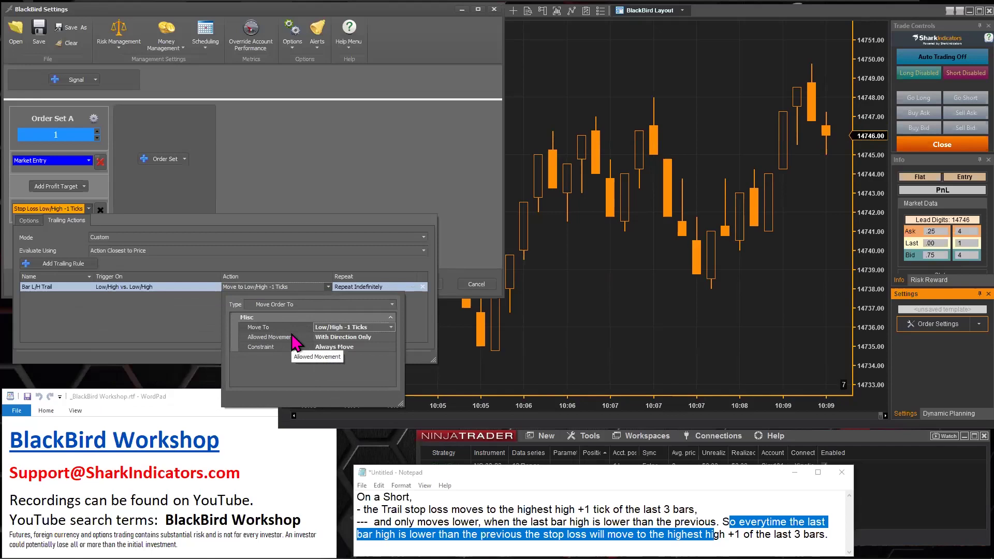
click(396, 288)
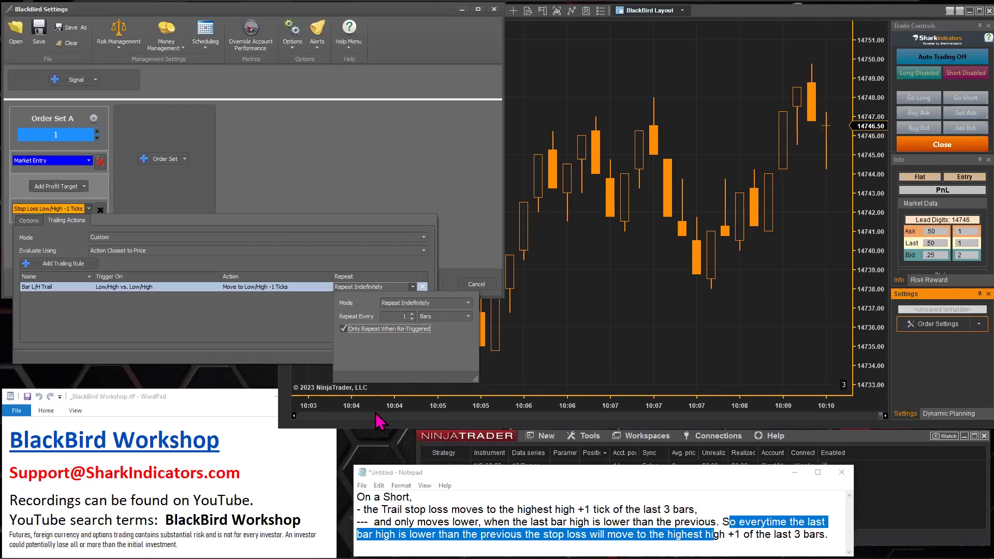
drag(375, 521, 819, 535)
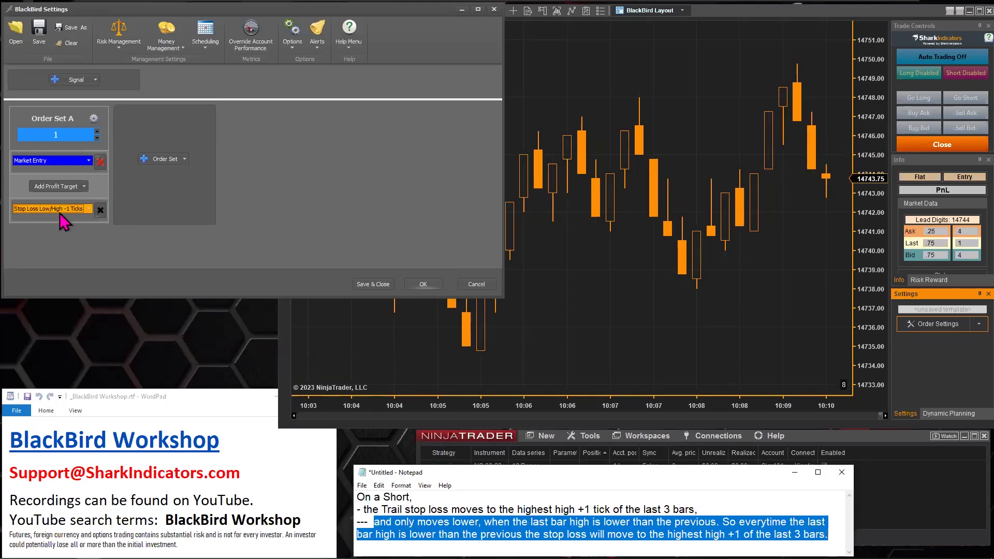
click(422, 285)
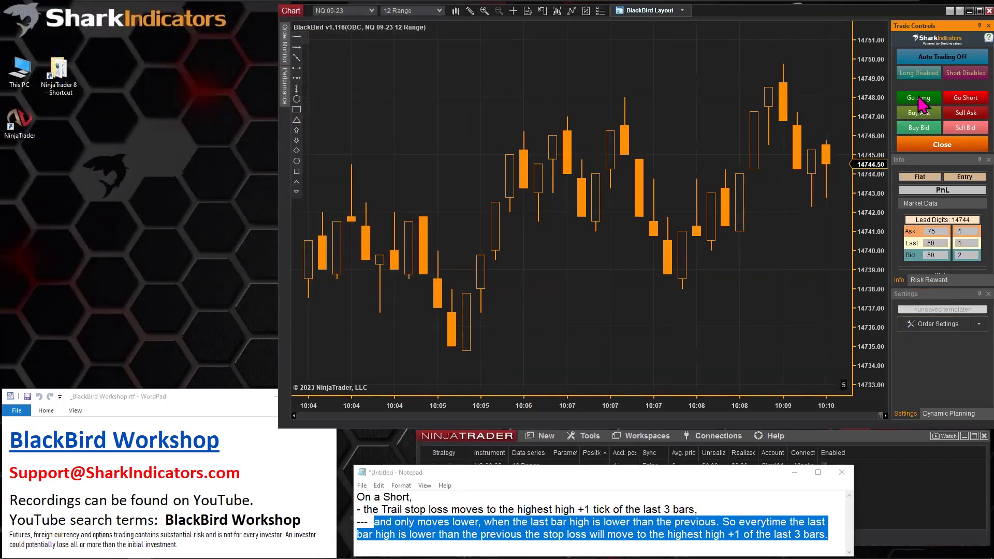
Go long on the NQ 09-23 chart to test the stop loss, and go long again once the first position is closed
click(919, 98)
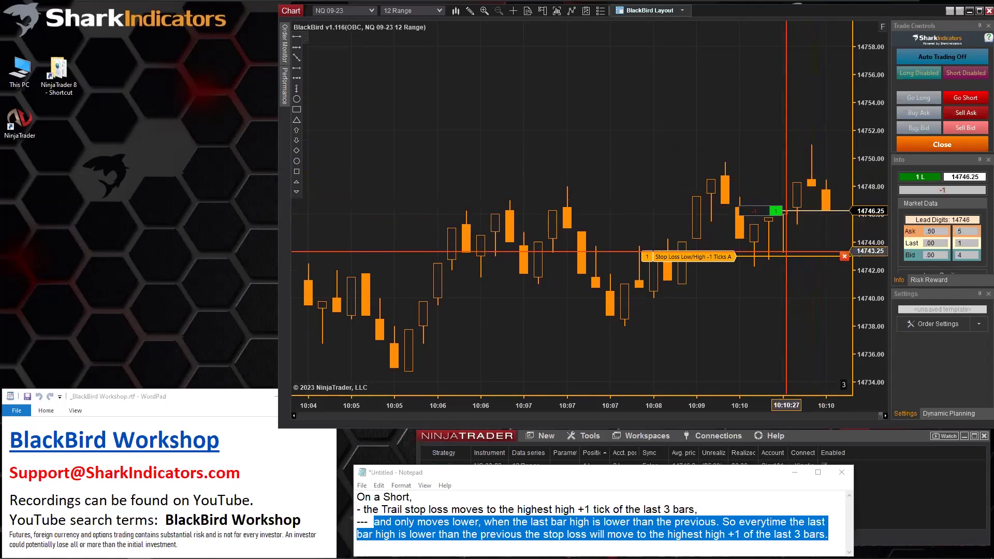
drag(699, 403, 676, 404)
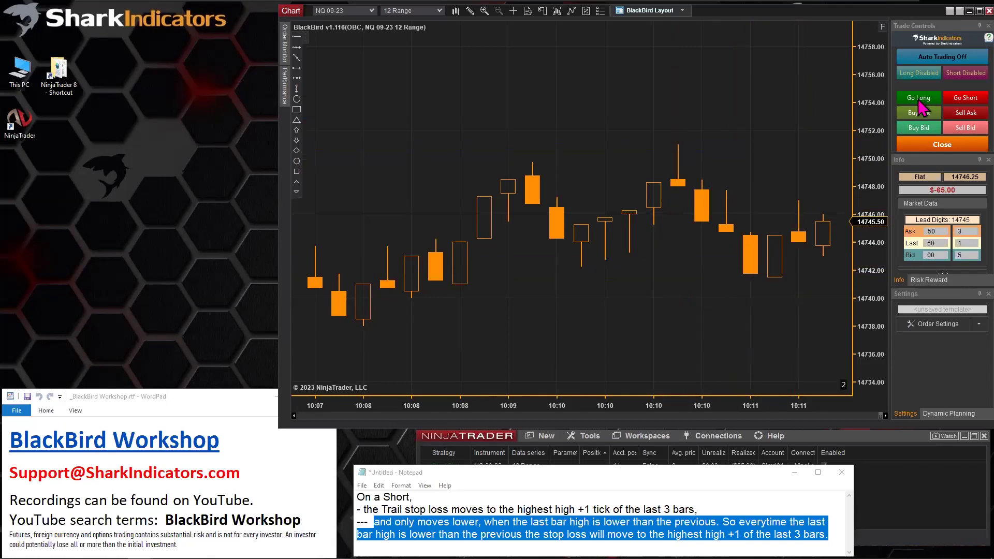
click(918, 100)
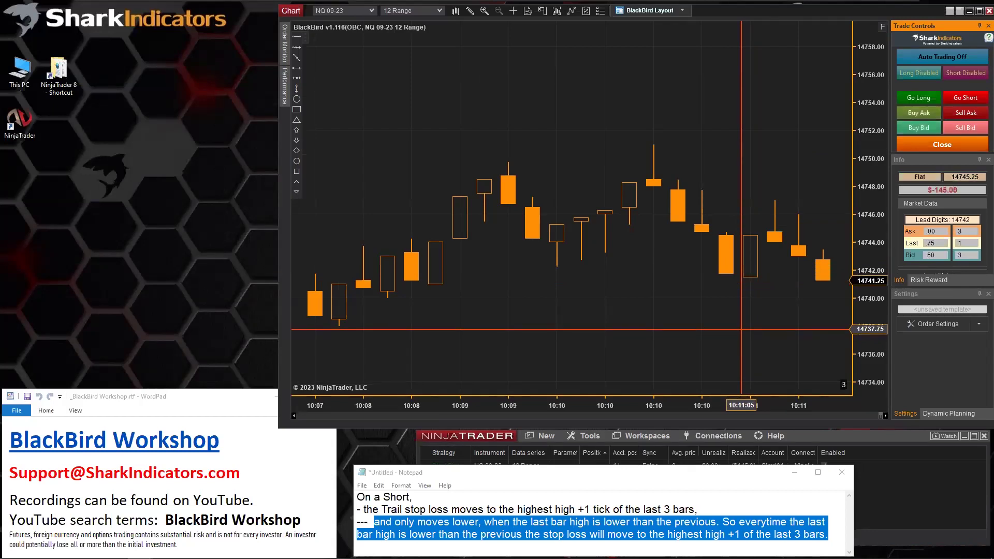
Go short on the NQ 09-23 chart to test the trailing stop loss on a short position
click(959, 99)
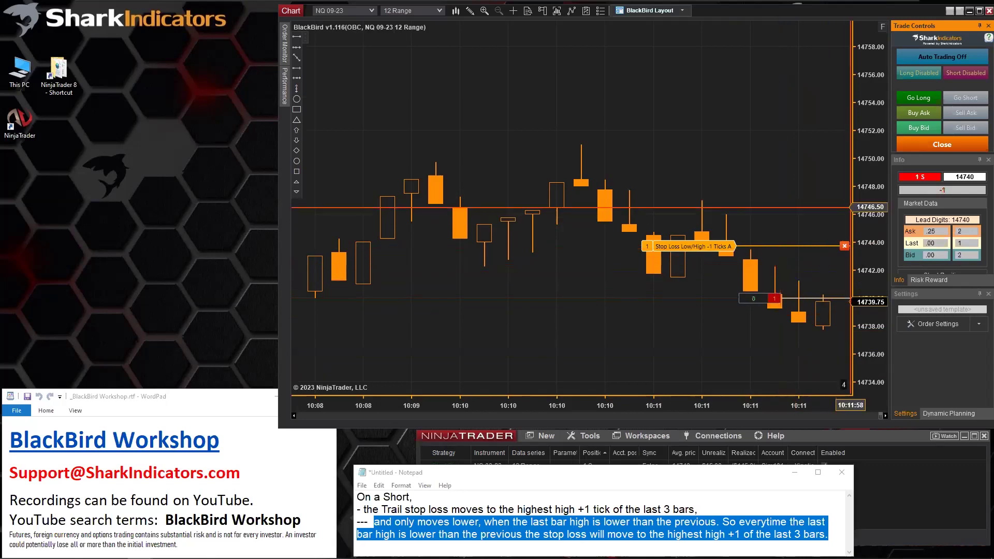
scroll(871, 282, down, 3)
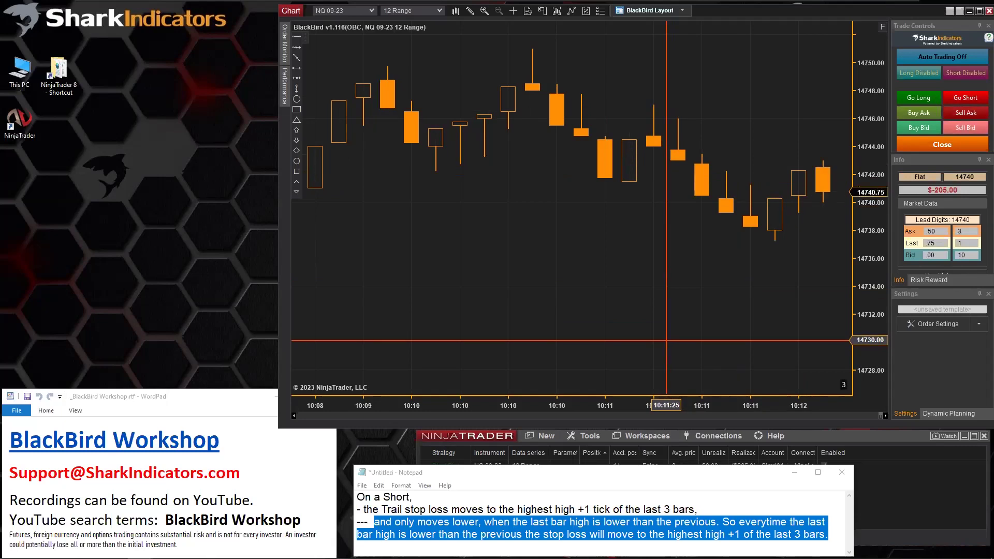
Deselect the highlighted rule text in the notes and go short again on the NQ 09-23 chart to retest the trailing stop loss
scroll(665, 341, up, 3)
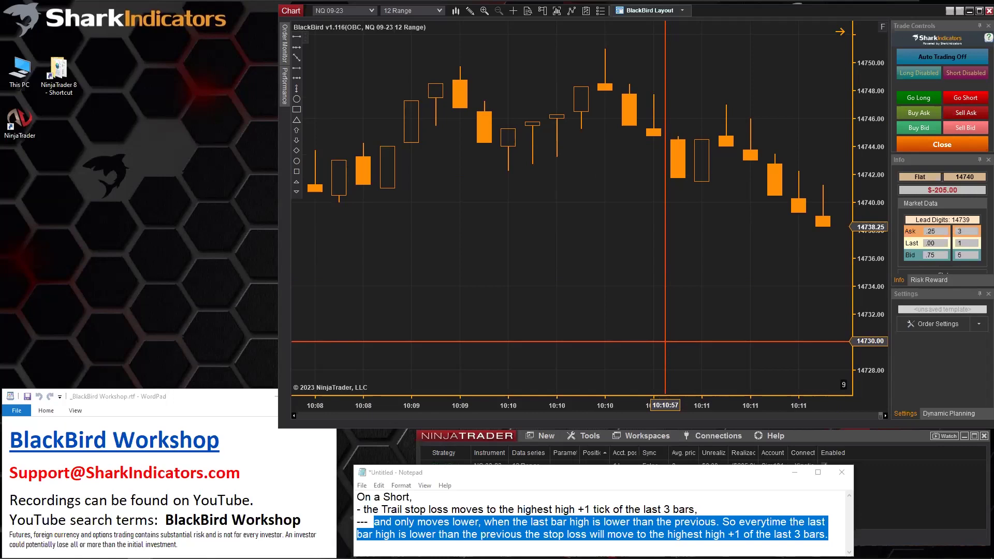
click(839, 31)
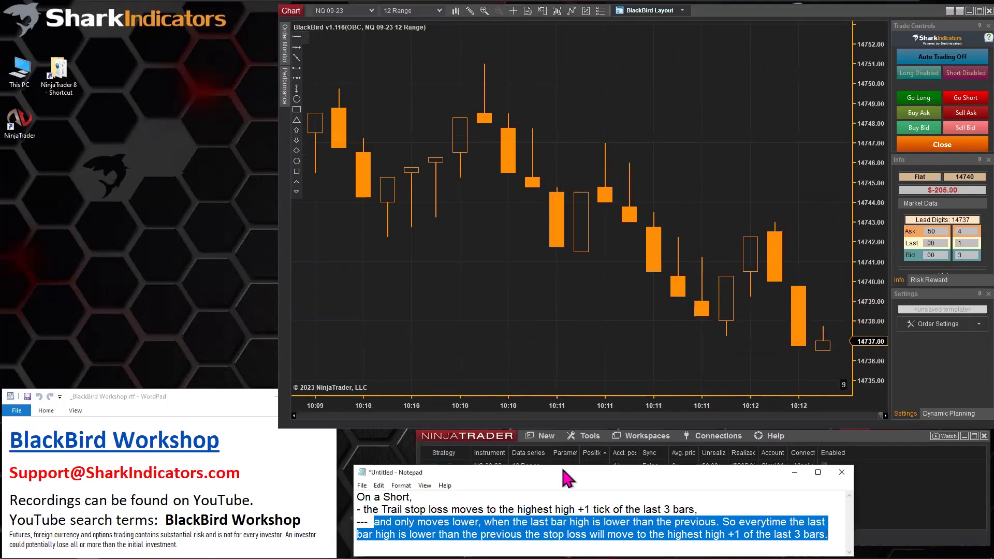
click(829, 531)
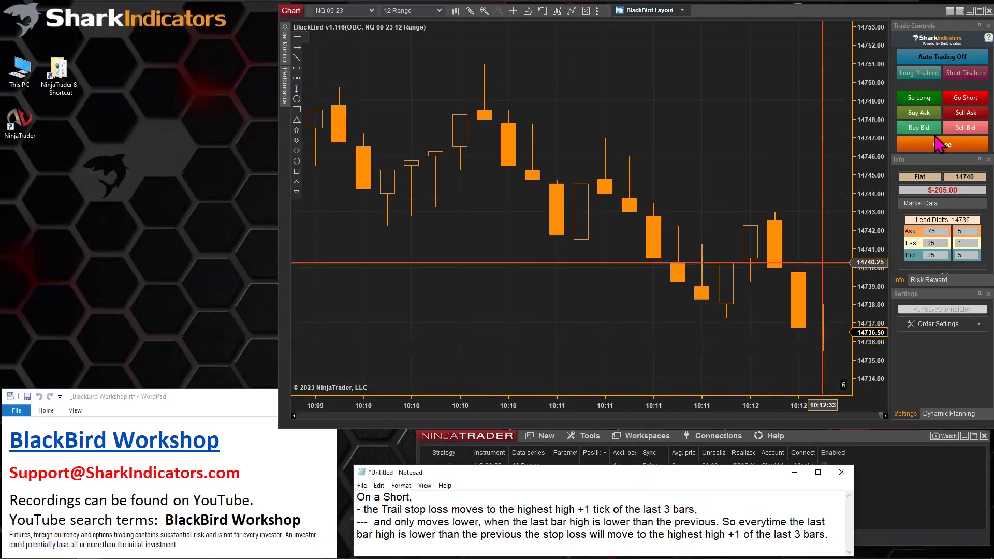
click(958, 99)
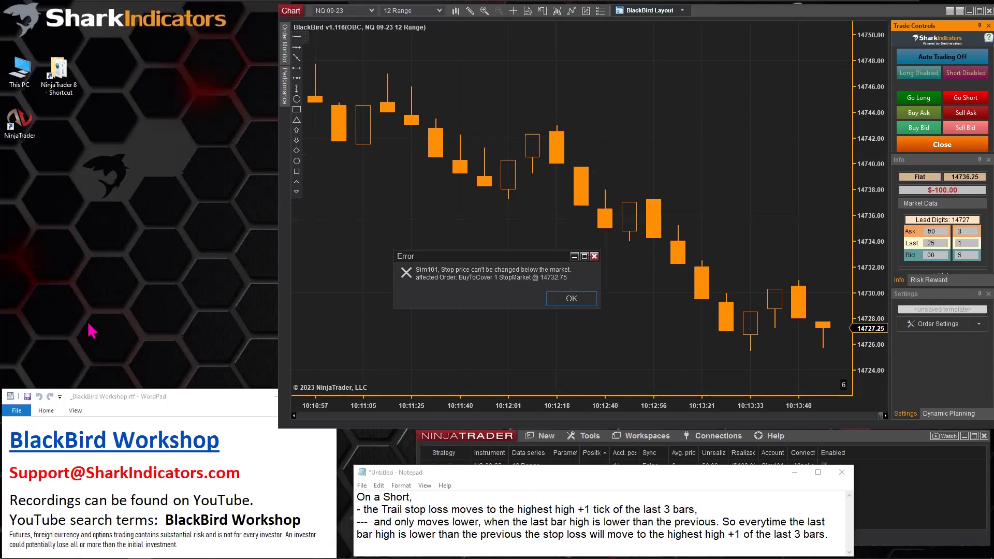
Move the stop price error dialog away from the price bars and dismiss it
drag(483, 258, 458, 277)
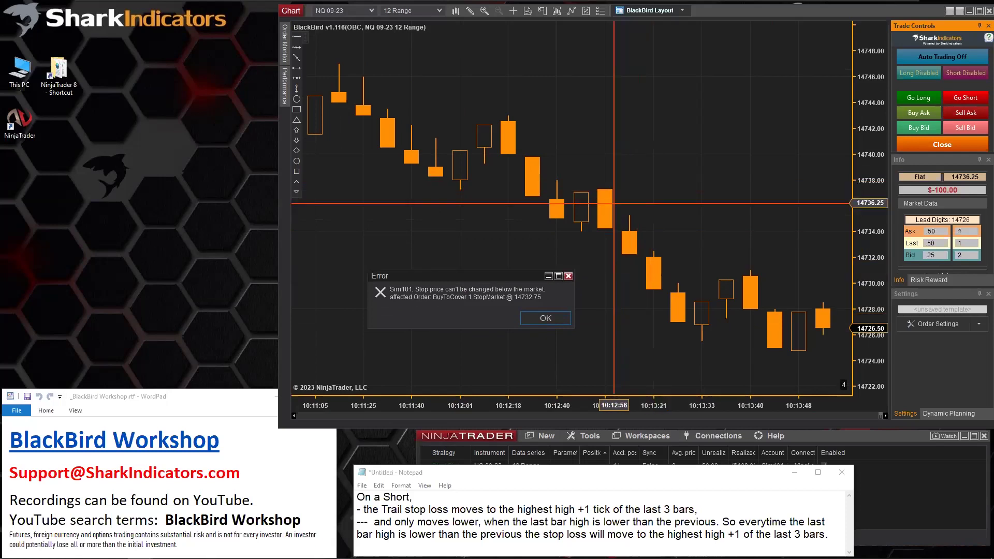
mouse_move(460, 275)
mouse_down()
mouse_move(435, 273)
mouse_move(457, 270)
mouse_up()
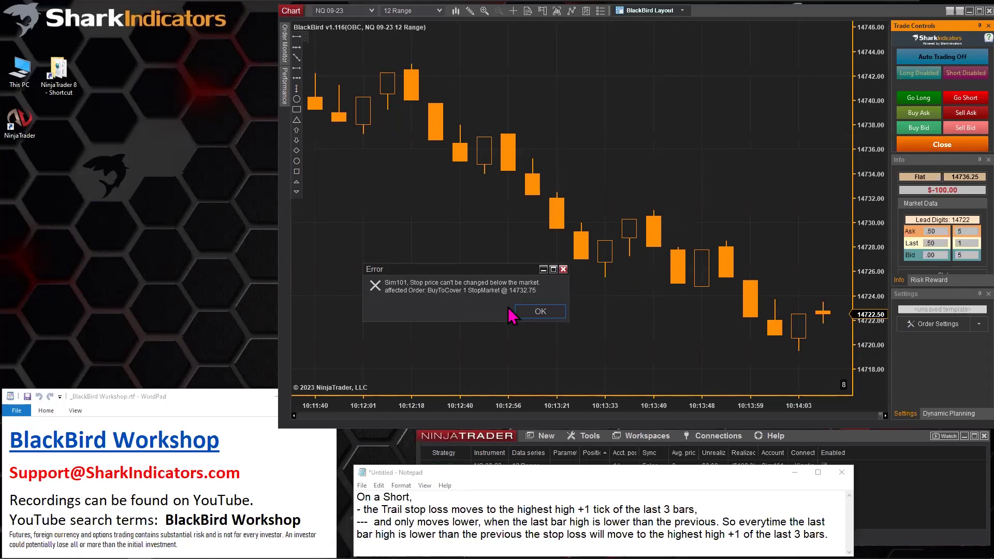
click(526, 311)
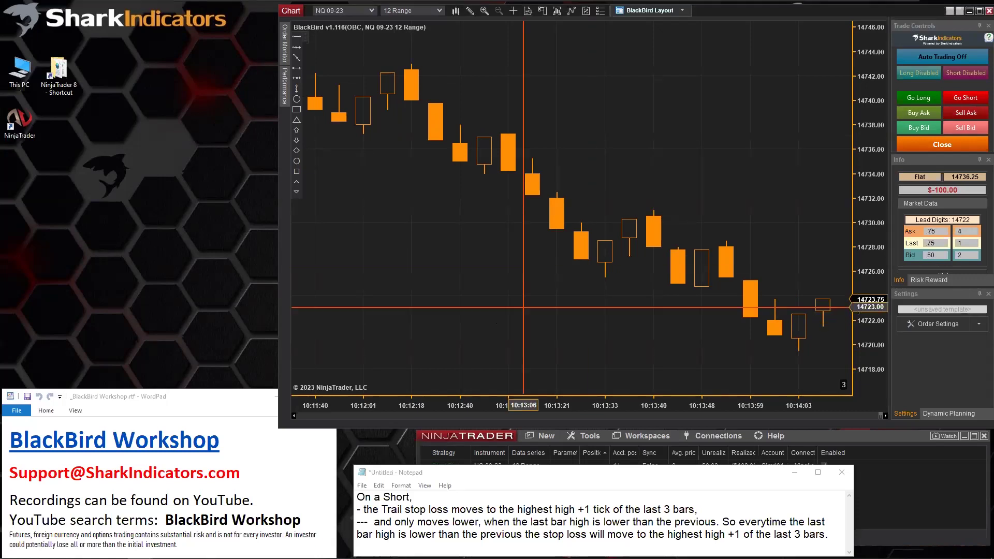